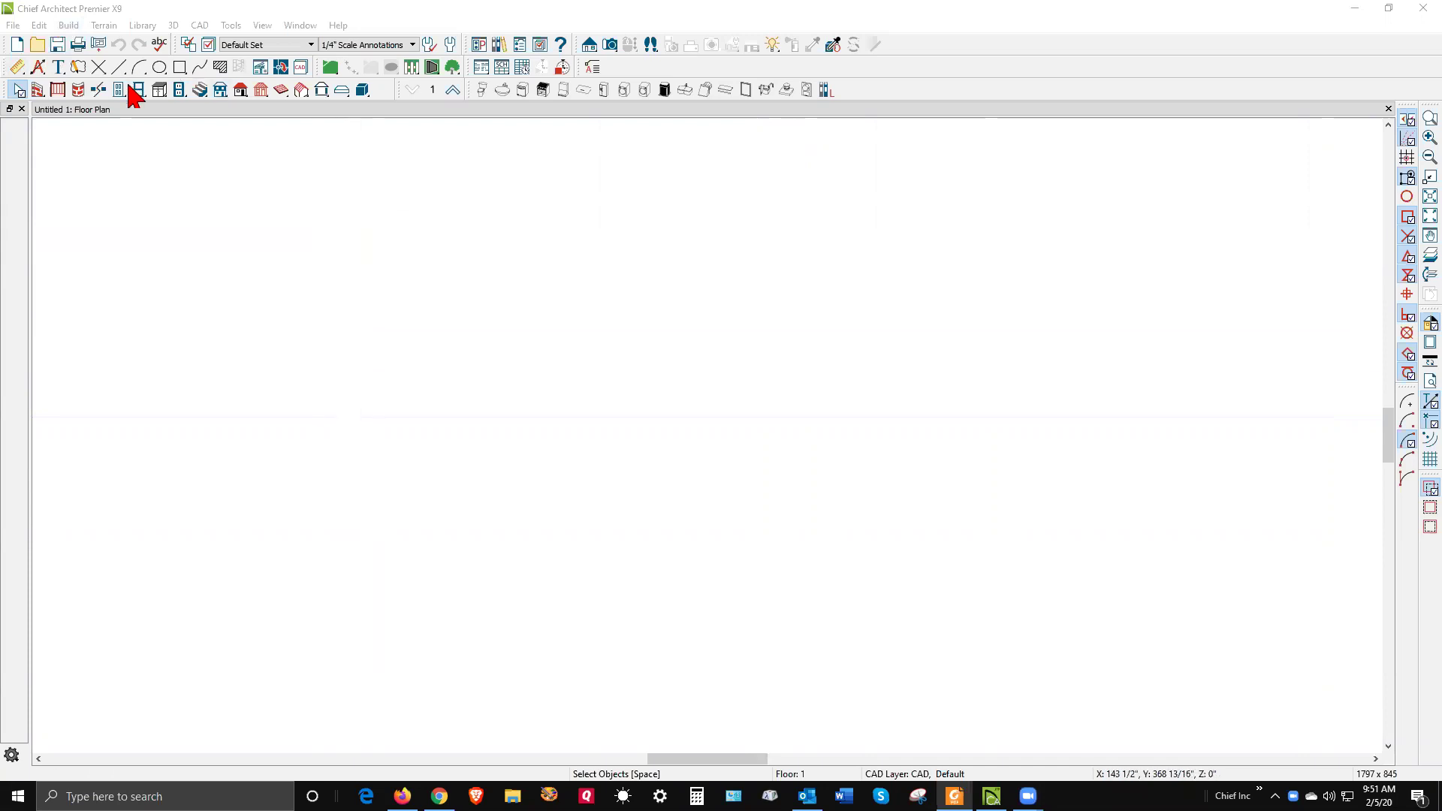
# Draw a closed rectangular room with exterior walls, about 16'-2" wide and 20' deep.
pyautogui.click(38, 90)
pyautogui.moveTo(562, 703)
pyautogui.mouseDown()
pyautogui.moveTo(566, 255)
pyautogui.moveTo(923, 257)
pyautogui.moveTo(931, 704)
pyautogui.moveTo(554, 723)
pyautogui.moveTo(557, 703)
pyautogui.mouseUp()
pyautogui.scroll(-3, 713, 484)
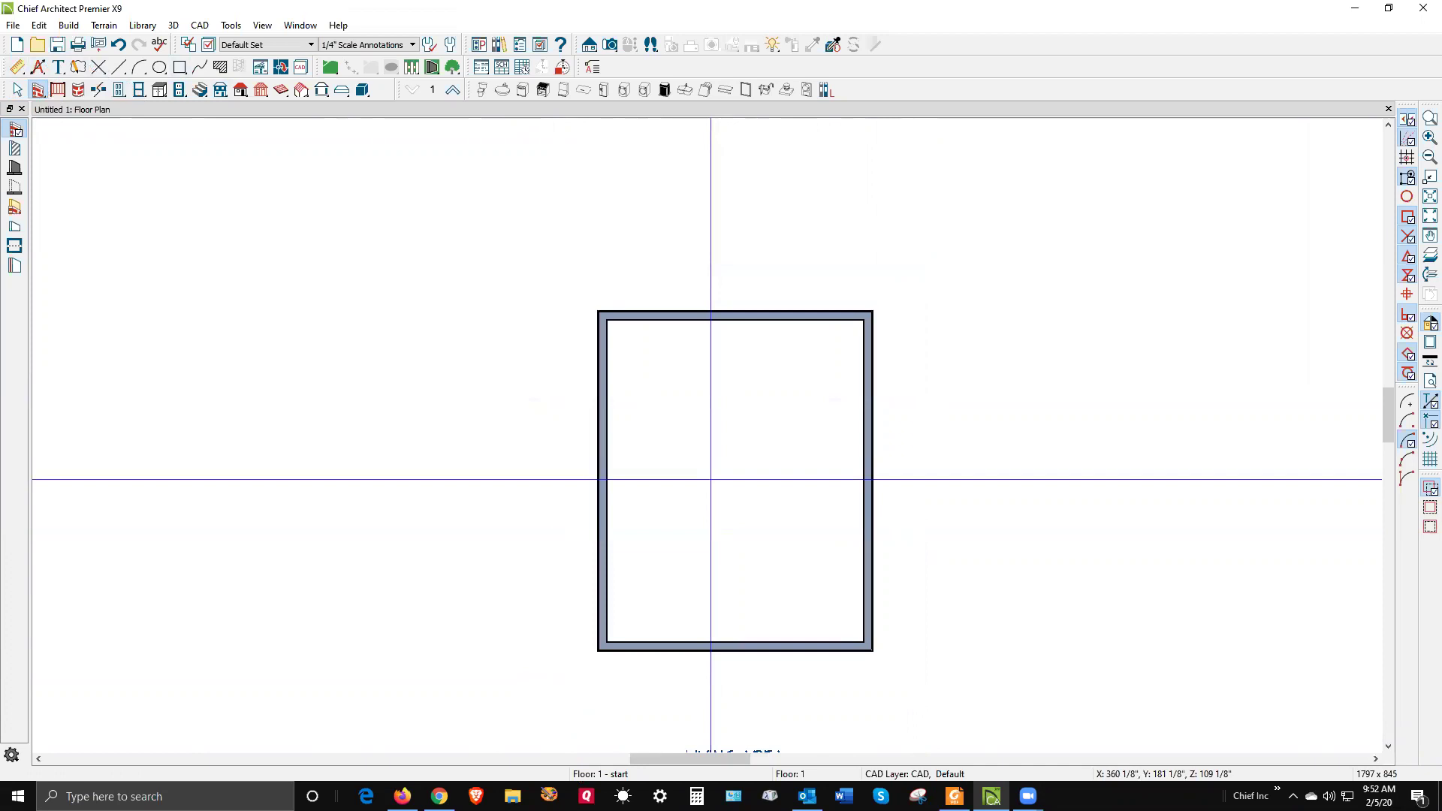
# Add a second room of equal depth, about 18'-8" wide, to the right side of the first by extending the upper and lower walls.
pyautogui.click(775, 313)
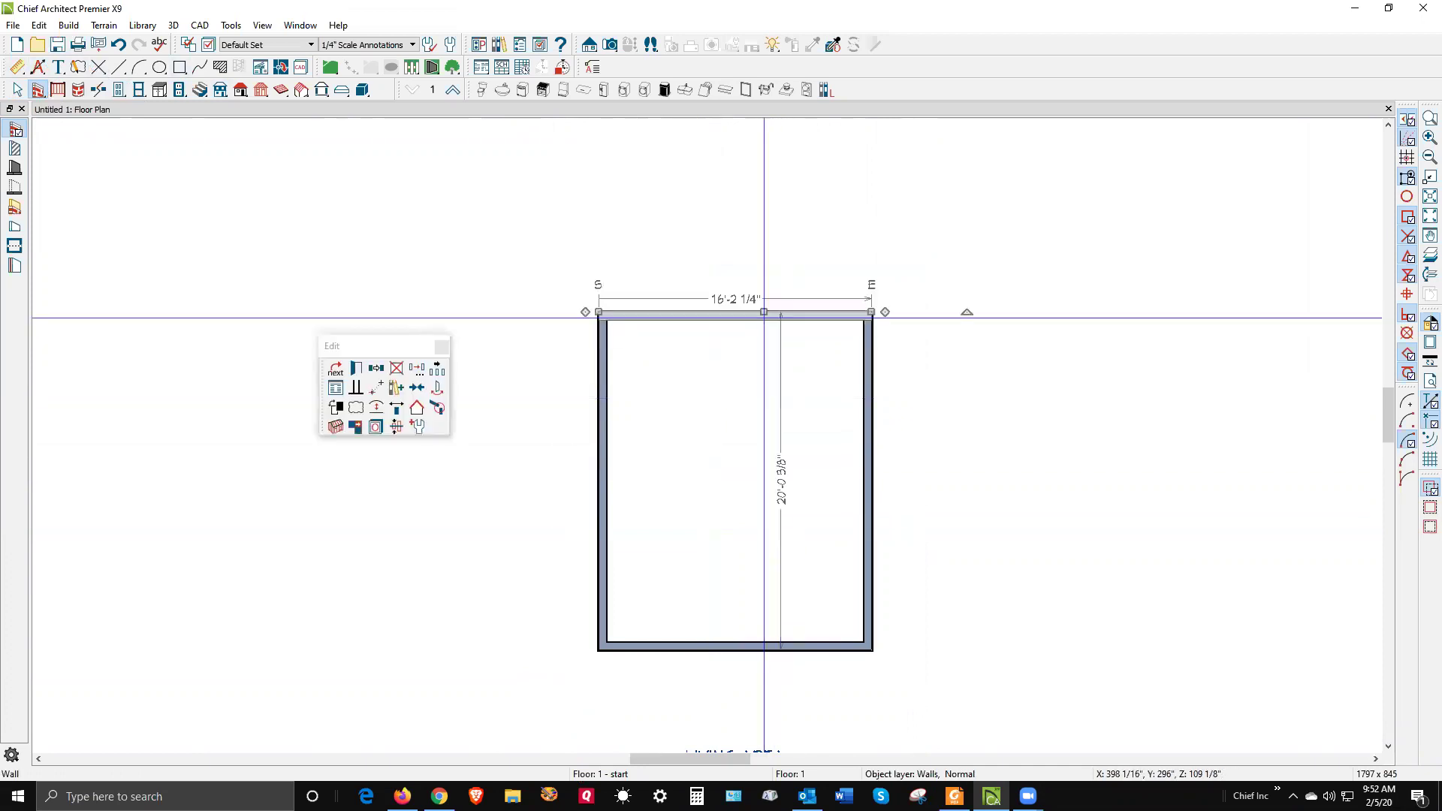
pyautogui.moveTo(871, 313); pyautogui.dragTo(1136, 644)
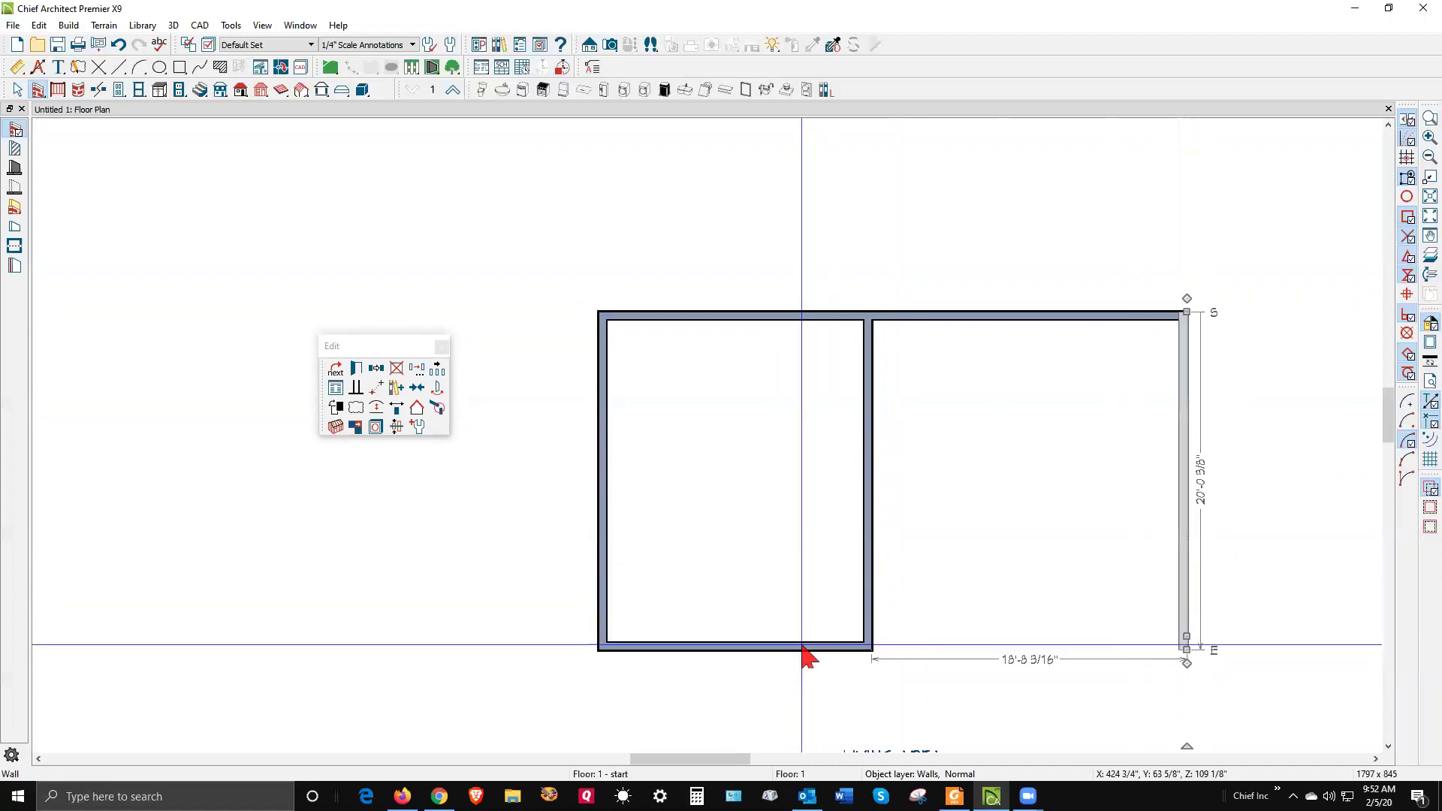
pyautogui.press('Escape')
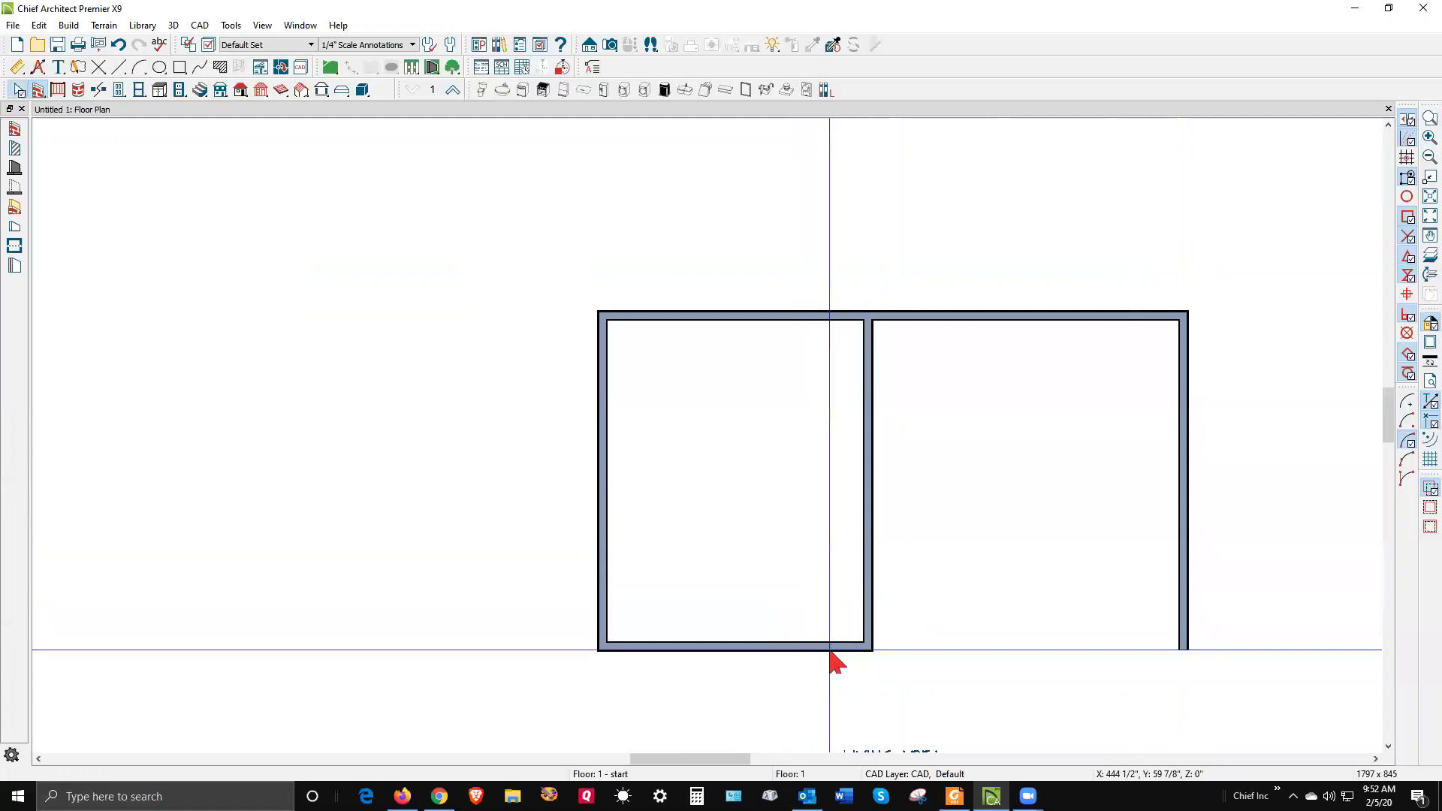
pyautogui.click(830, 649)
pyautogui.moveTo(873, 649); pyautogui.dragTo(1185, 651)
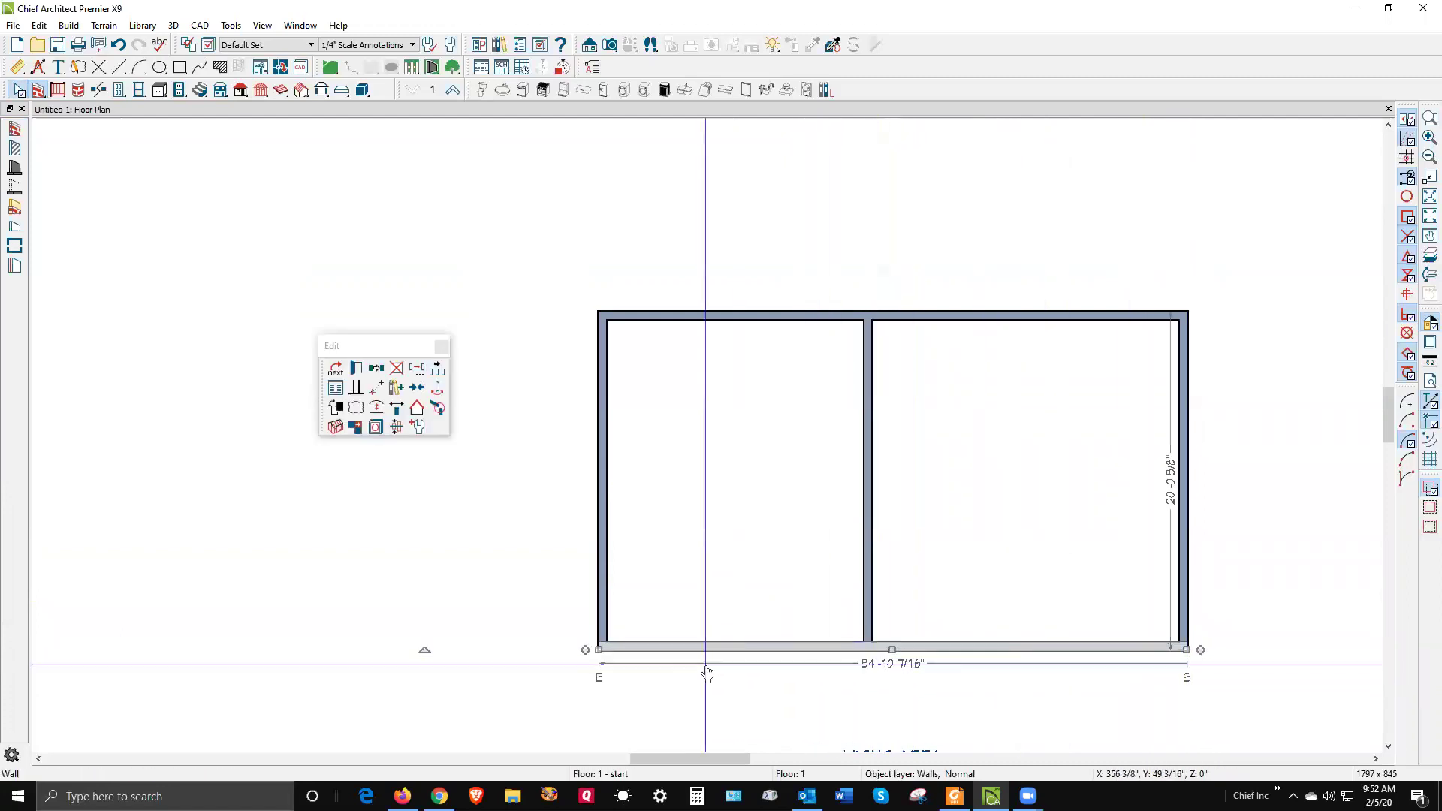
# Add a third room of equal depth, about 14'-5" wide, on the left side by extending the lower and upper walls.
pyautogui.moveTo(598, 649); pyautogui.dragTo(354, 652)
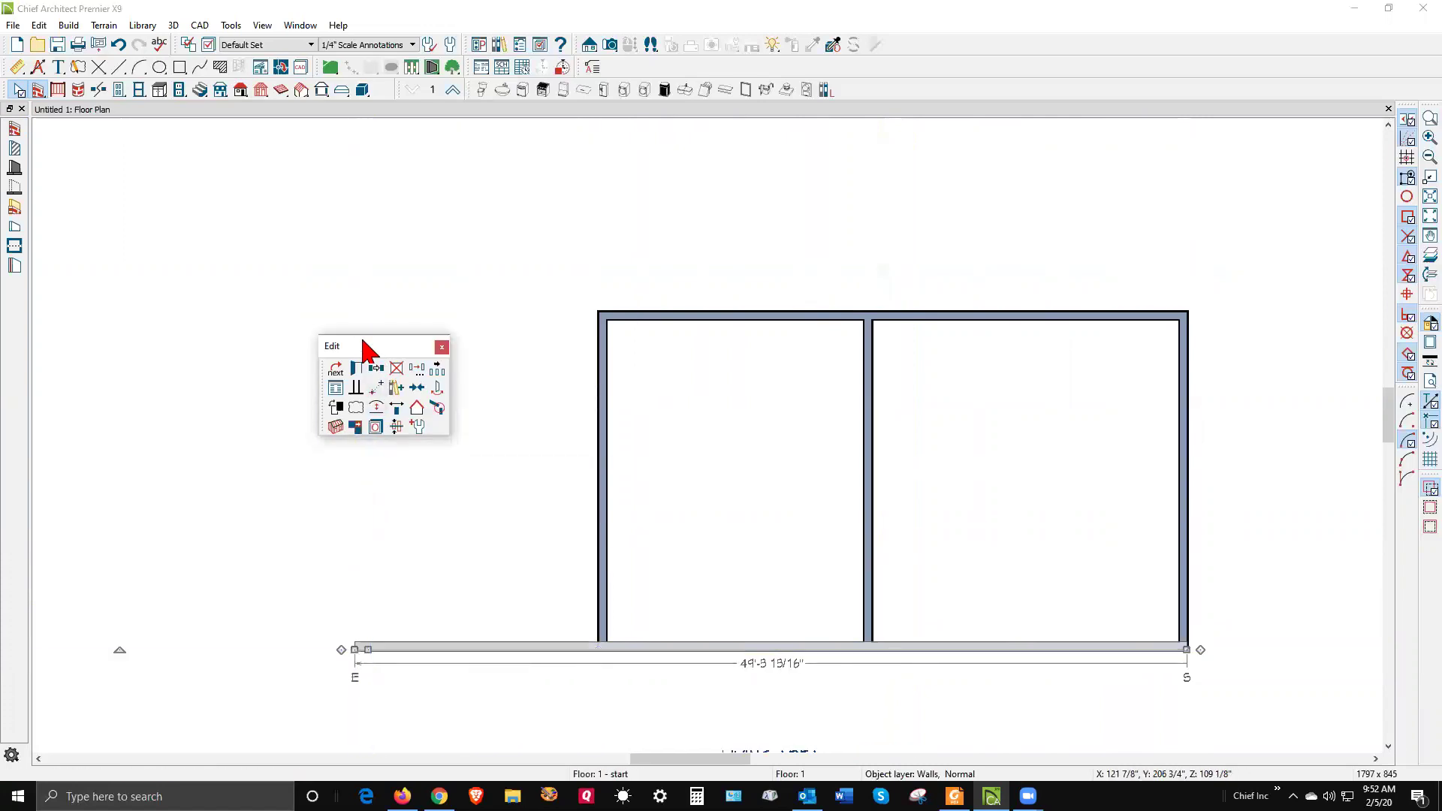
pyautogui.moveTo(367, 345); pyautogui.dragTo(189, 167)
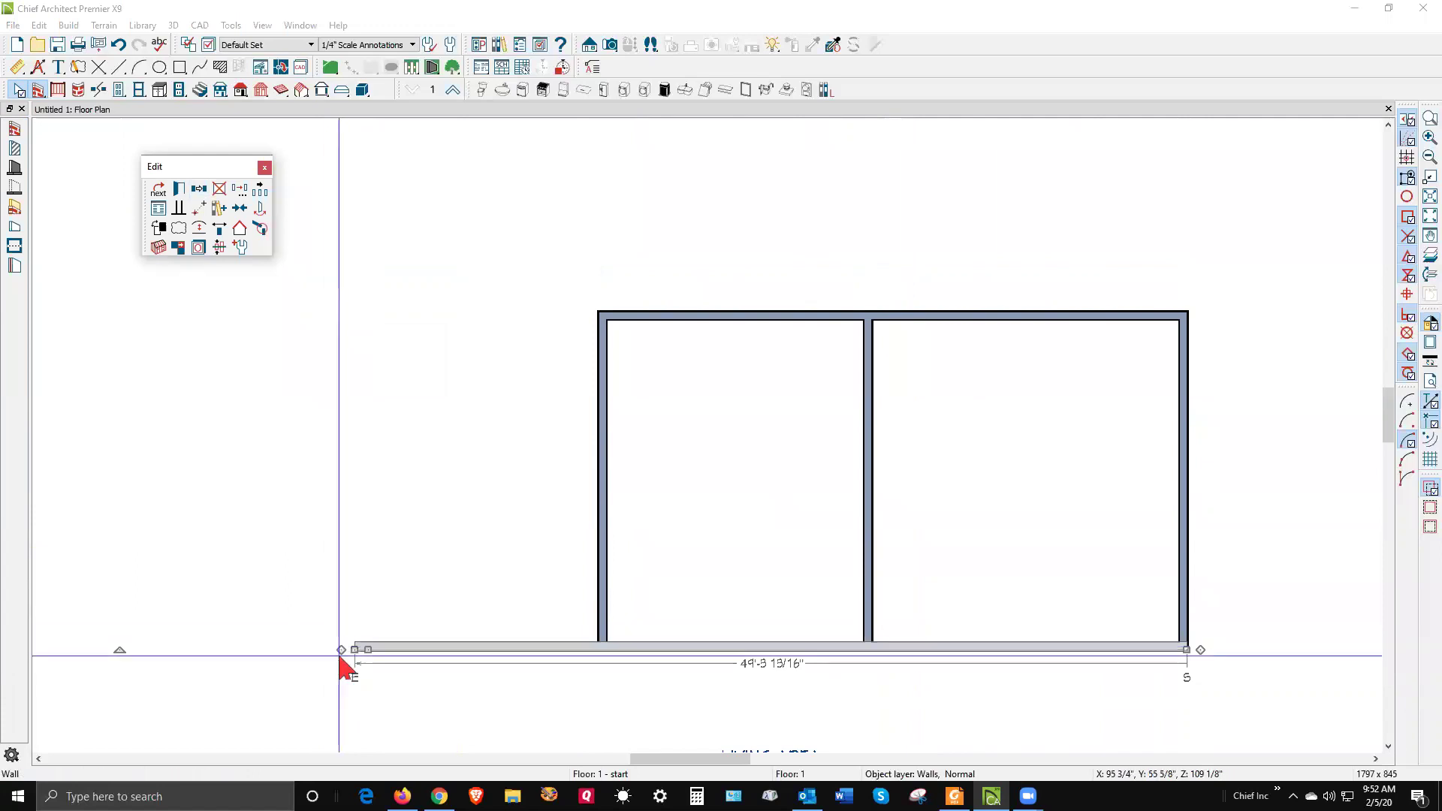
pyautogui.moveTo(337, 649)
pyautogui.mouseDown()
pyautogui.moveTo(410, 345)
pyautogui.moveTo(388, 329)
pyautogui.mouseUp()
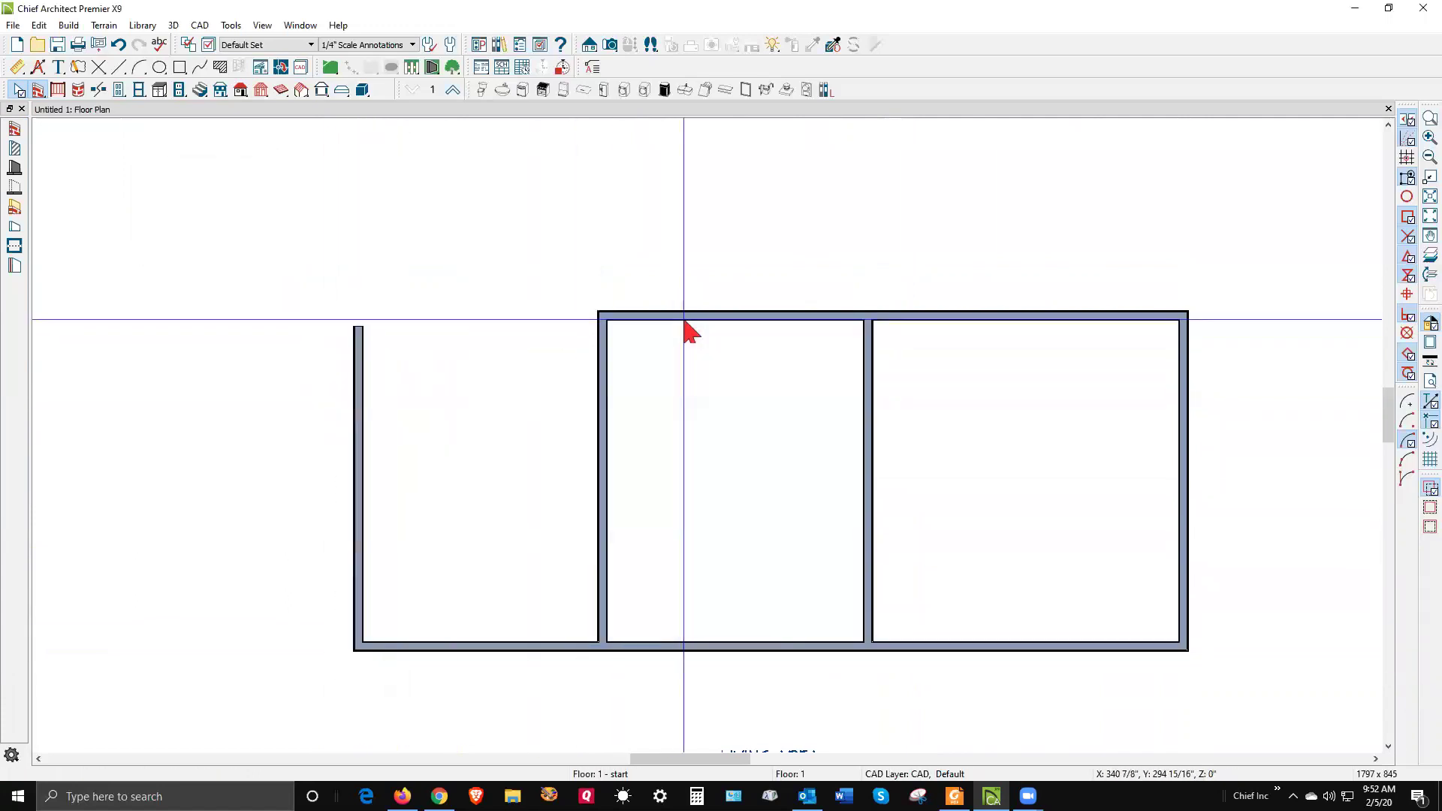
pyautogui.click(614, 329)
pyautogui.moveTo(598, 314); pyautogui.dragTo(356, 312)
# Set the leftmost and rightmost end walls of the plan together as Full Gable Walls.
pyautogui.click(359, 336)
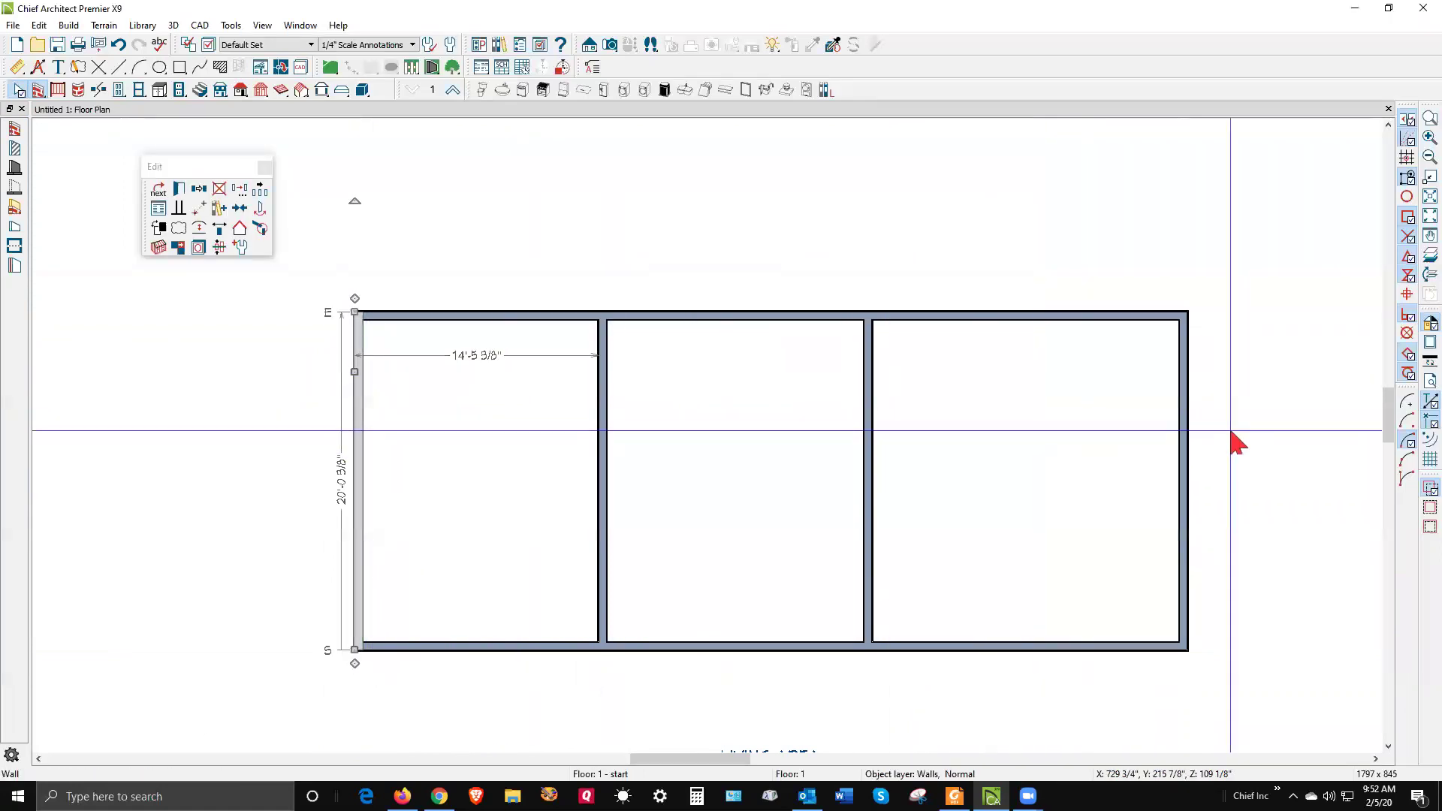
pyautogui.keyDown('shift'); pyautogui.click(1189, 451); pyautogui.keyUp('shift')
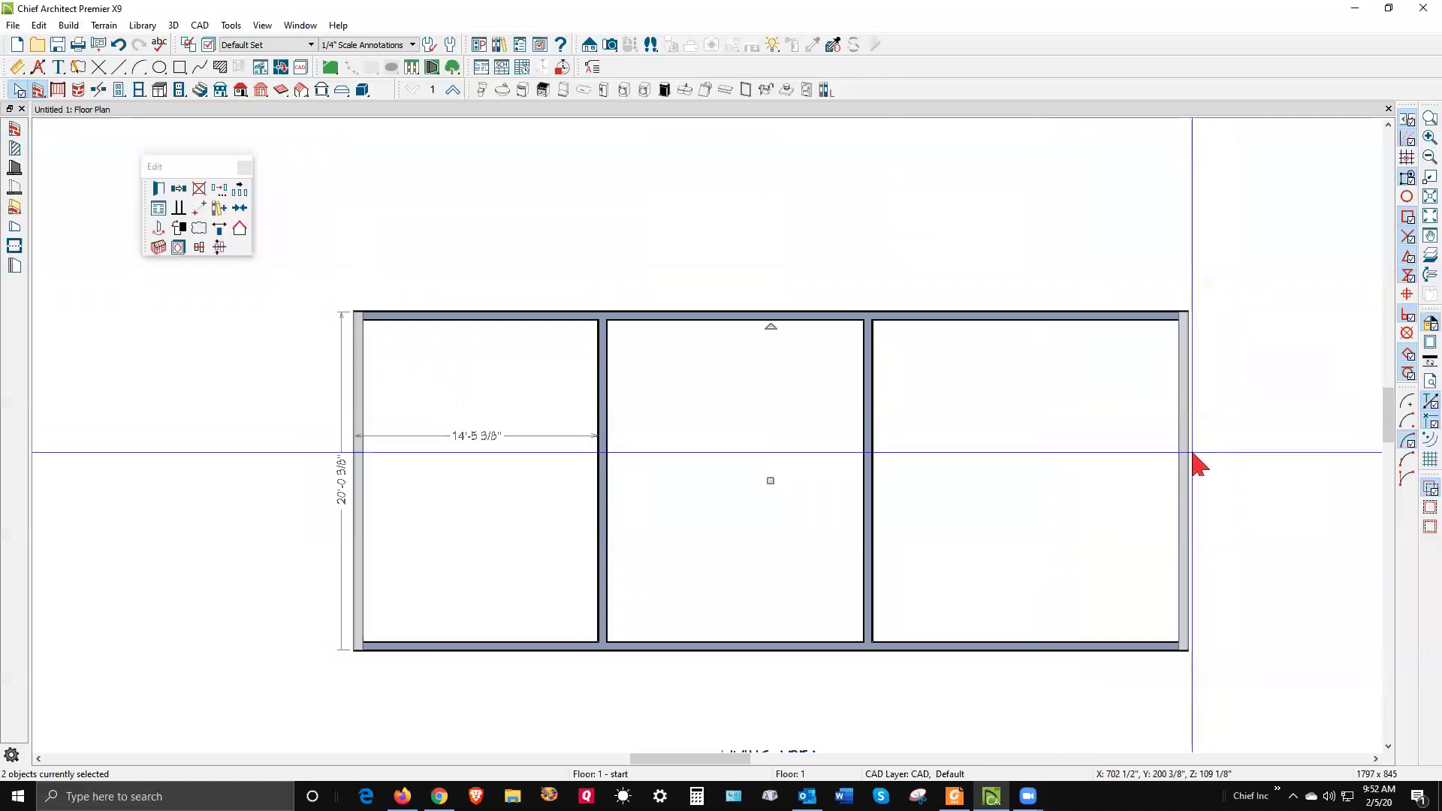
pyautogui.click(161, 187)
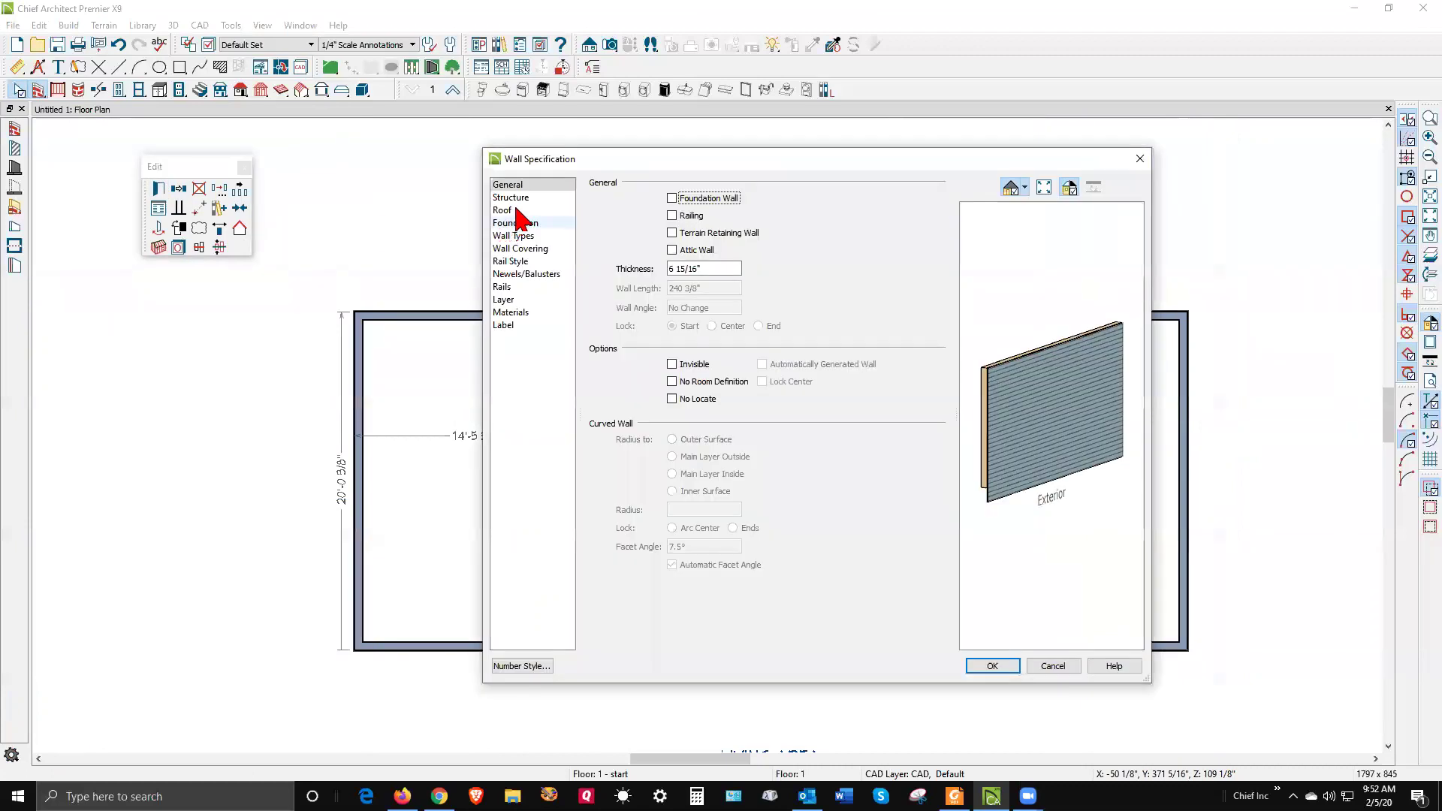
pyautogui.click(513, 212)
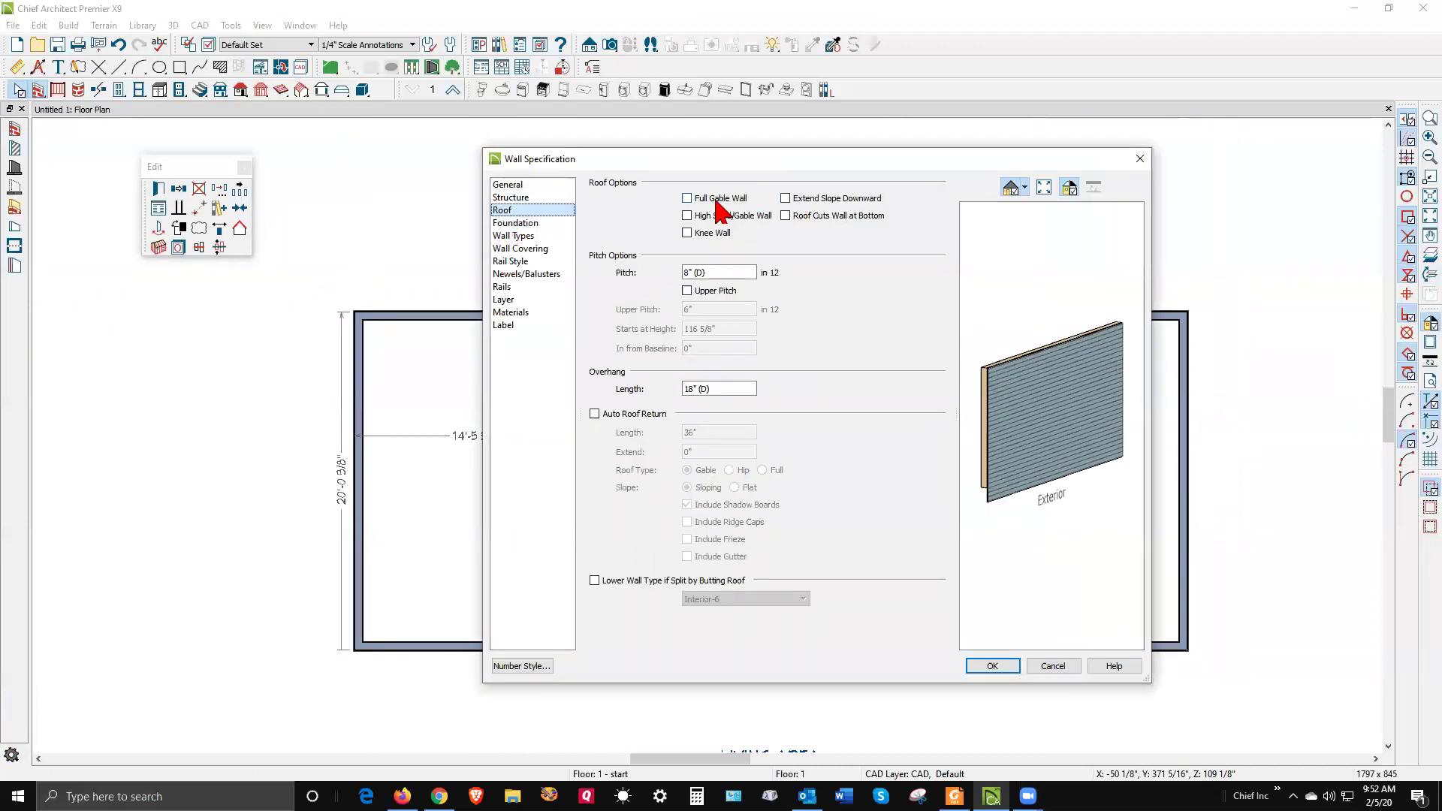
pyautogui.click(992, 665)
# Break the upper and lower exterior walls where the two interior walls meet them.
pyautogui.click(93, 90)
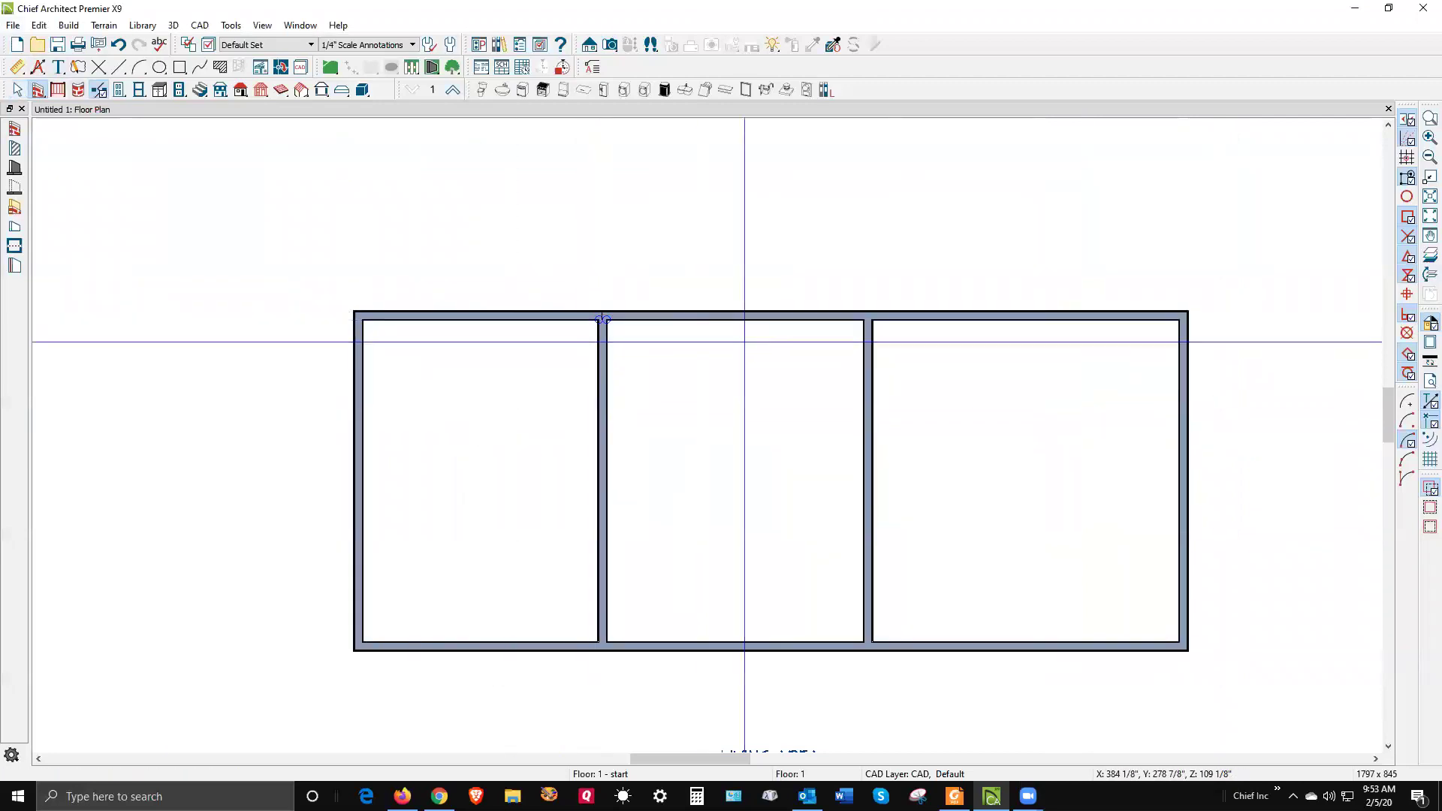
pyautogui.click(859, 324)
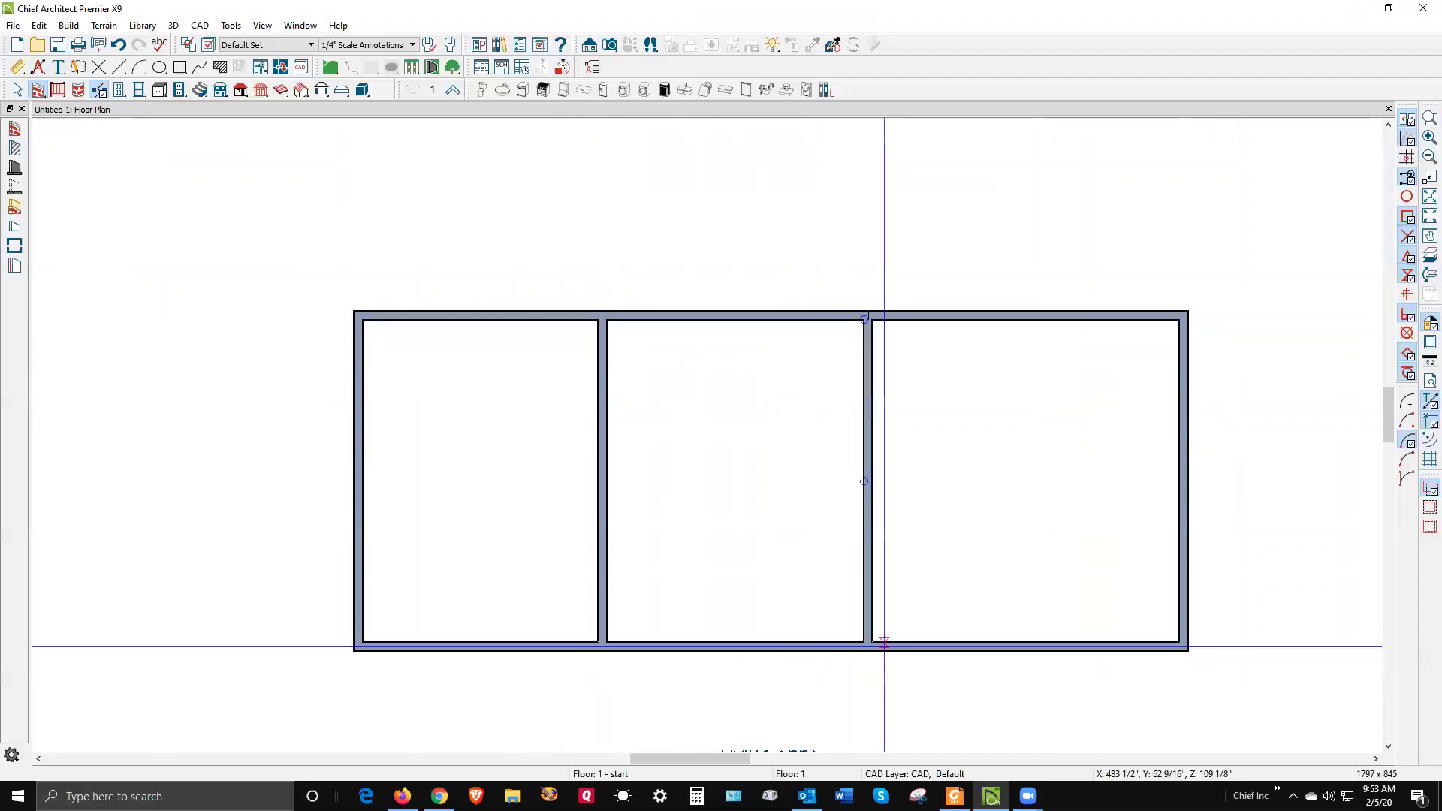
pyautogui.click(863, 647)
pyautogui.click(600, 651)
pyautogui.press('space')
# Set the upper and lower exterior wall segments of the middle room together as Full Gable Walls.
pyautogui.click(719, 647)
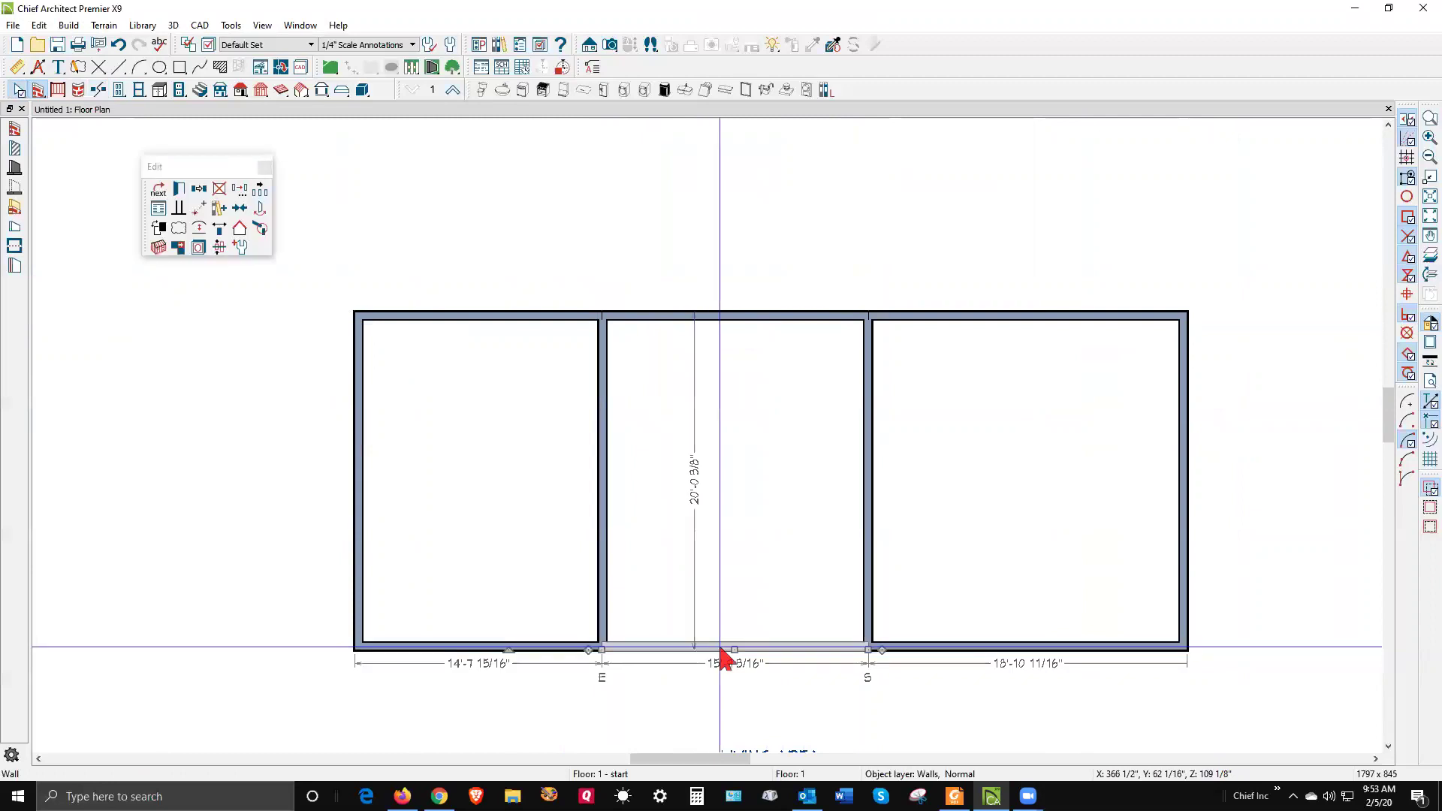
pyautogui.click(766, 311)
pyautogui.keyDown('shift'); pyautogui.click(776, 314); pyautogui.keyUp('shift')
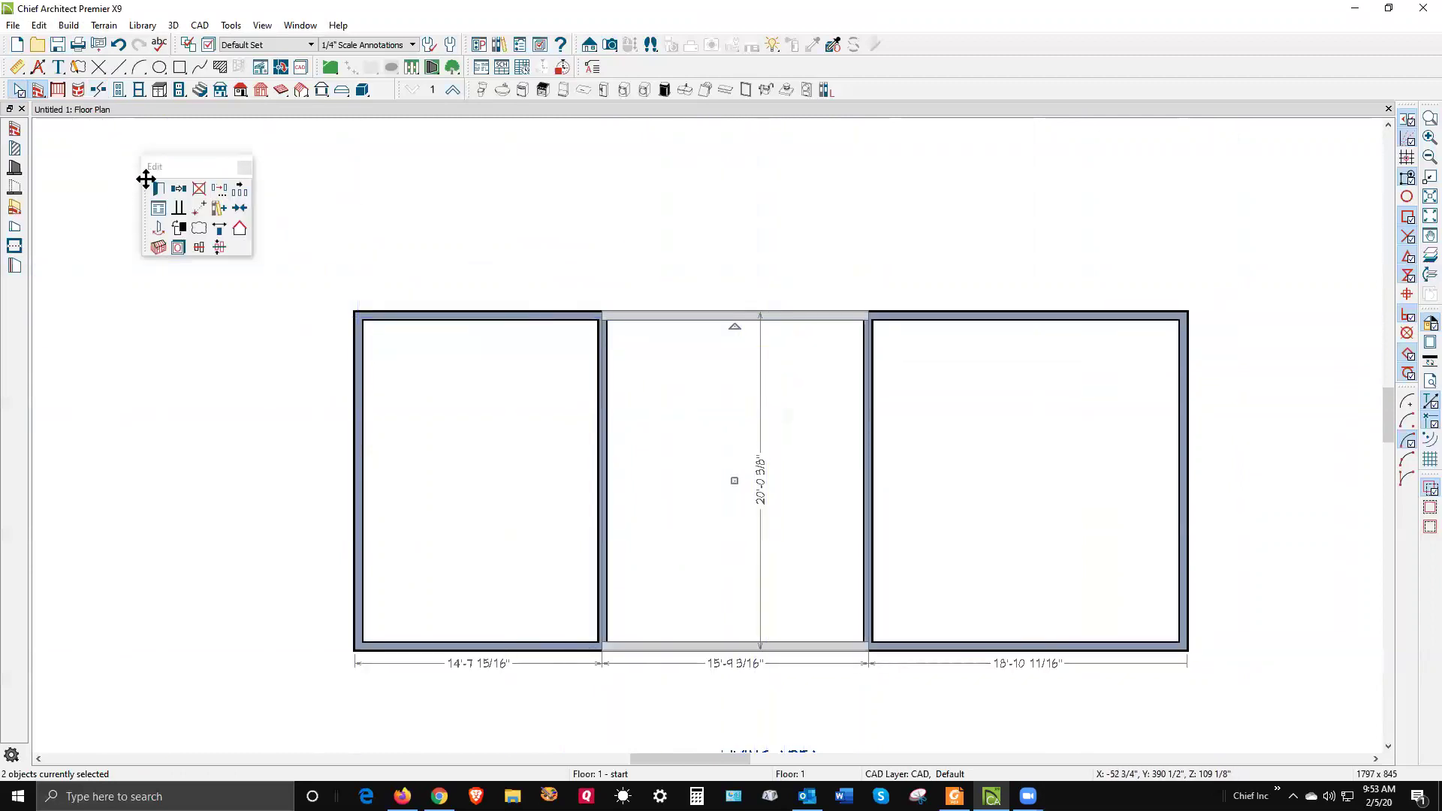
pyautogui.click(158, 189)
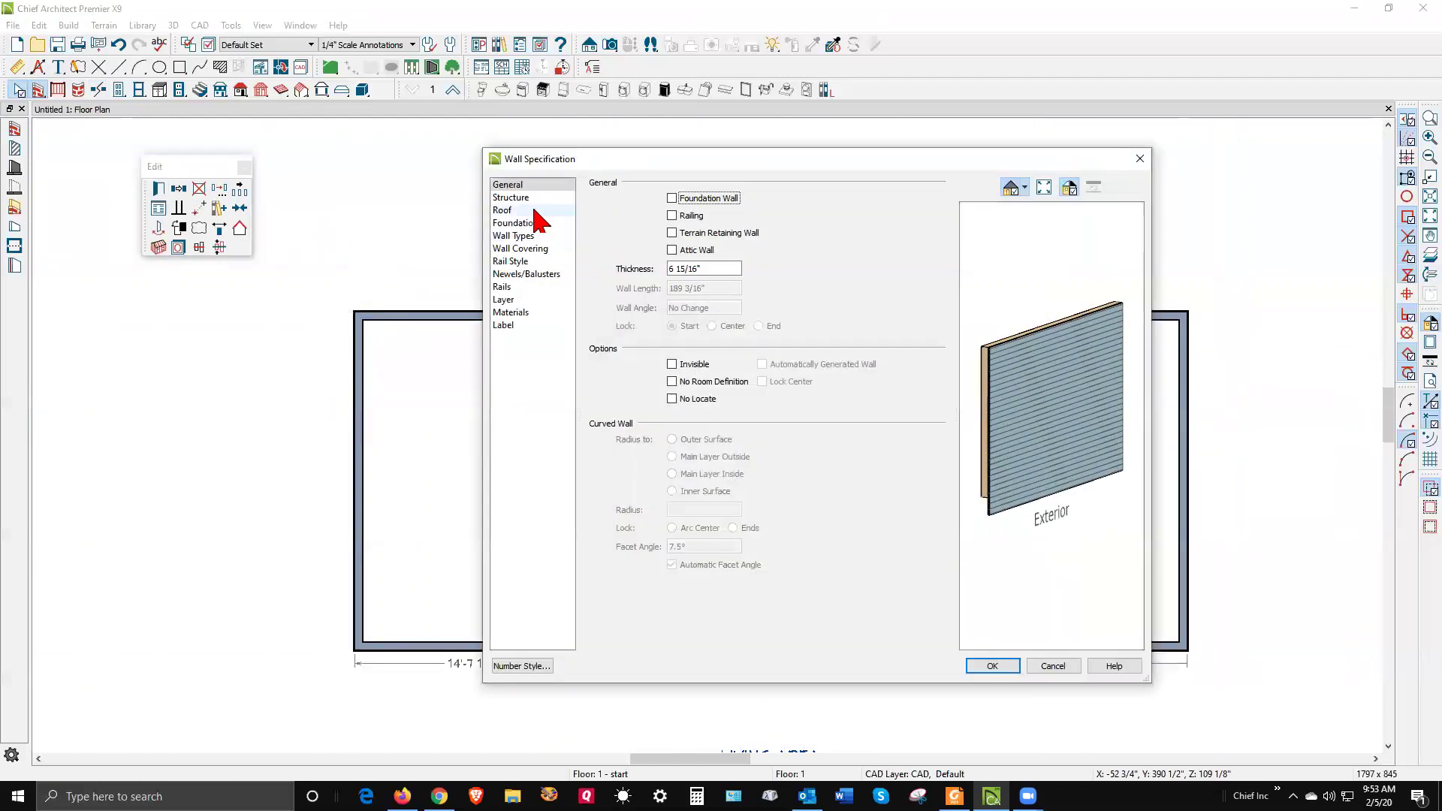
pyautogui.click(515, 198)
pyautogui.click(504, 210)
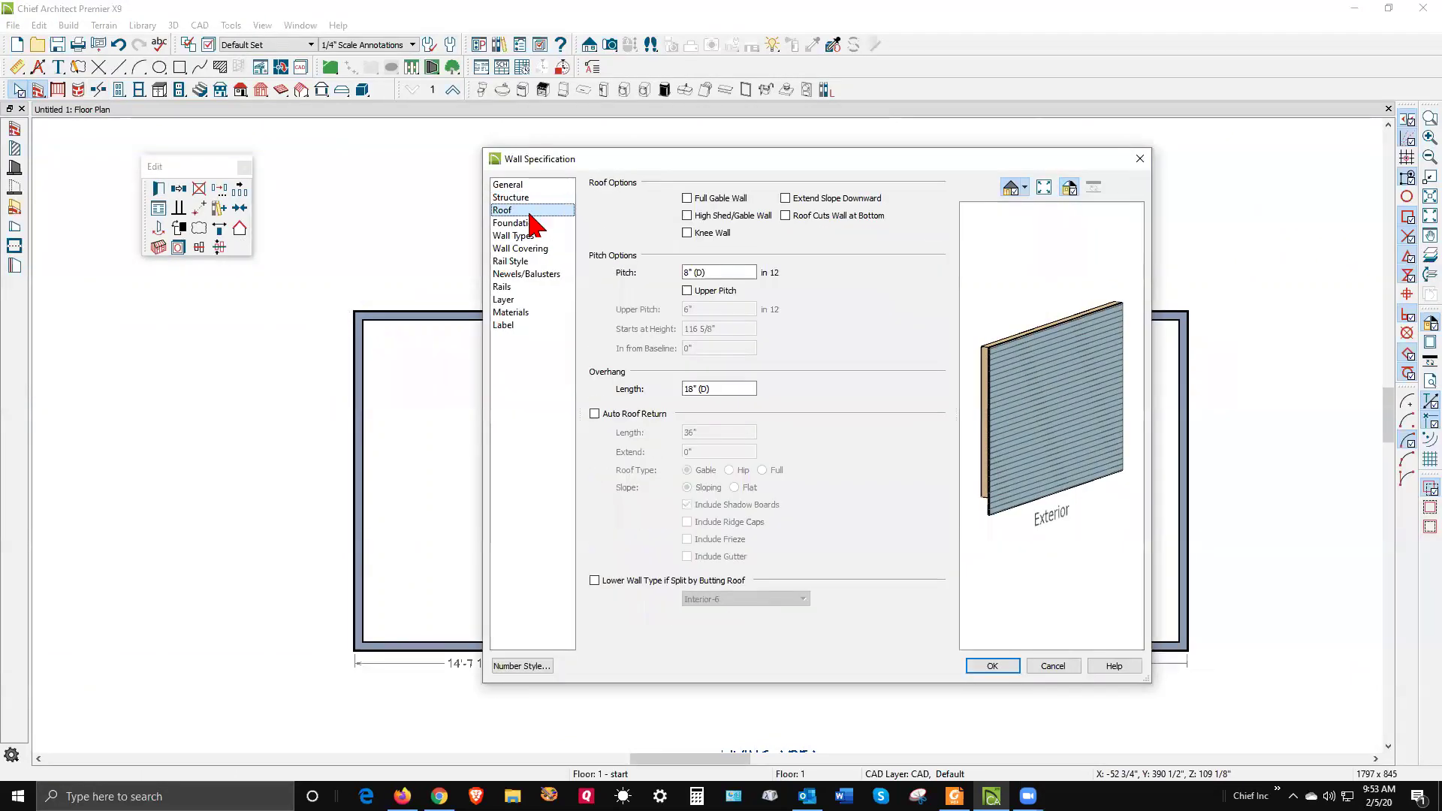
pyautogui.click(993, 666)
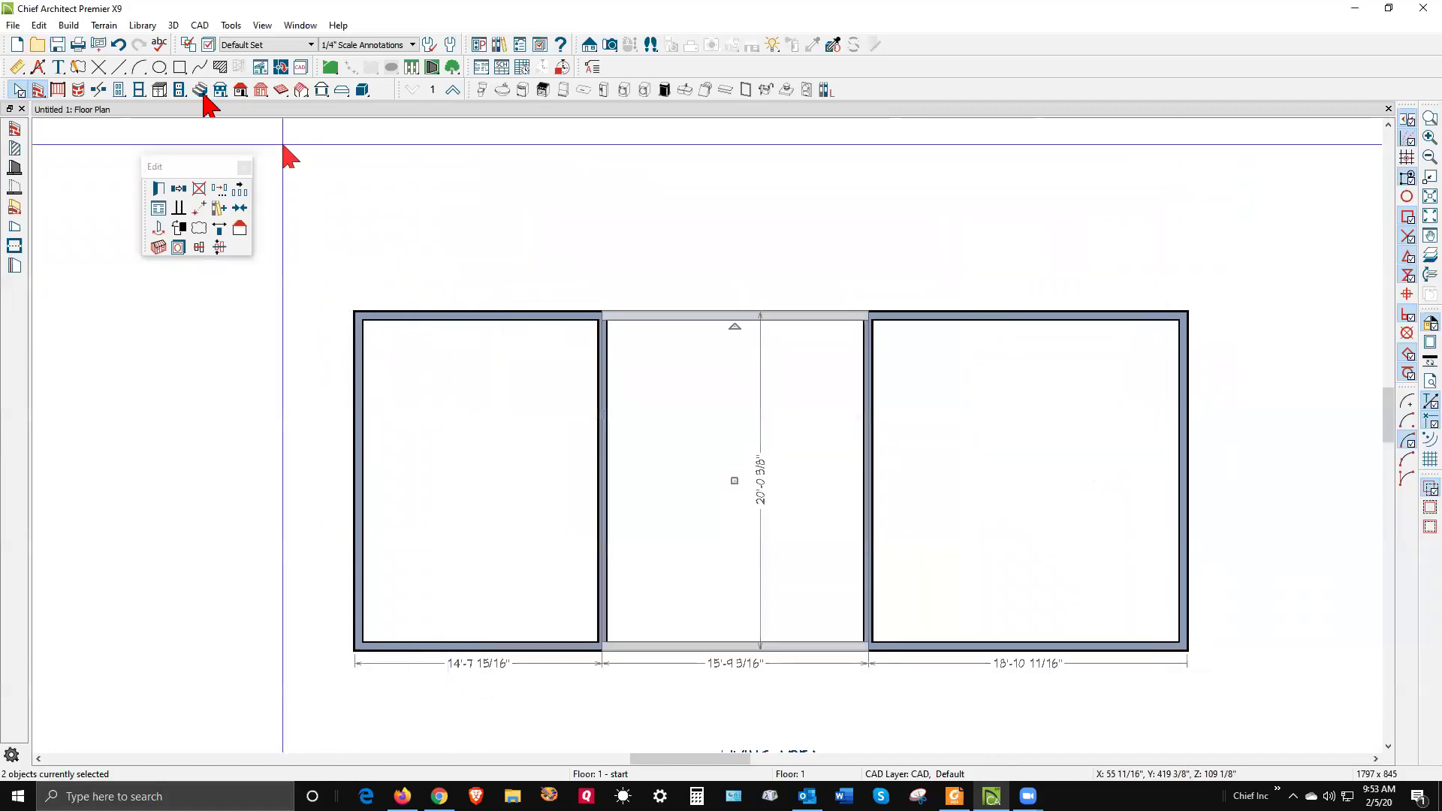
# Build the roof planes automatically over the whole plan.
pyautogui.click(240, 90)
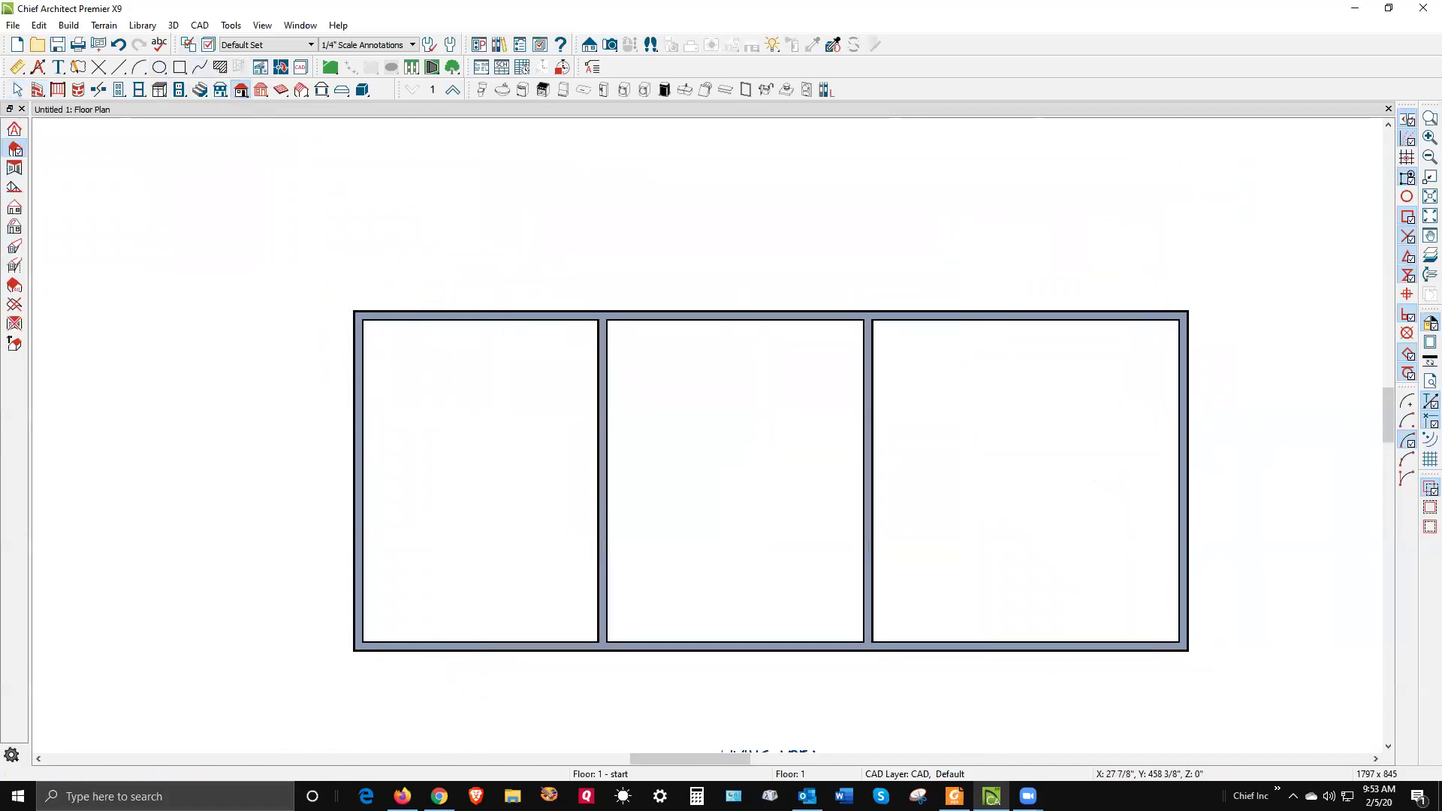
pyautogui.click(14, 149)
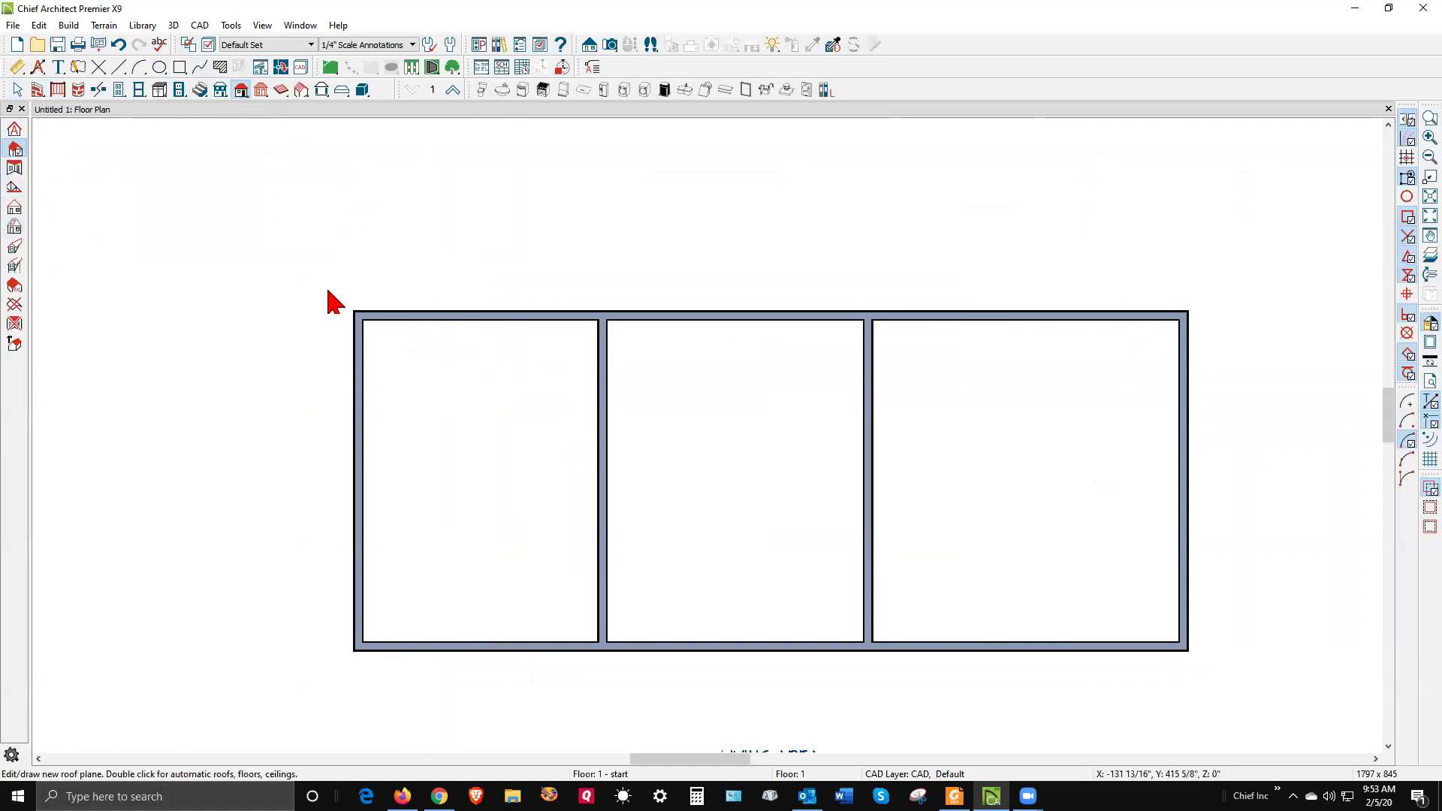
pyautogui.doubleClick(14, 149)
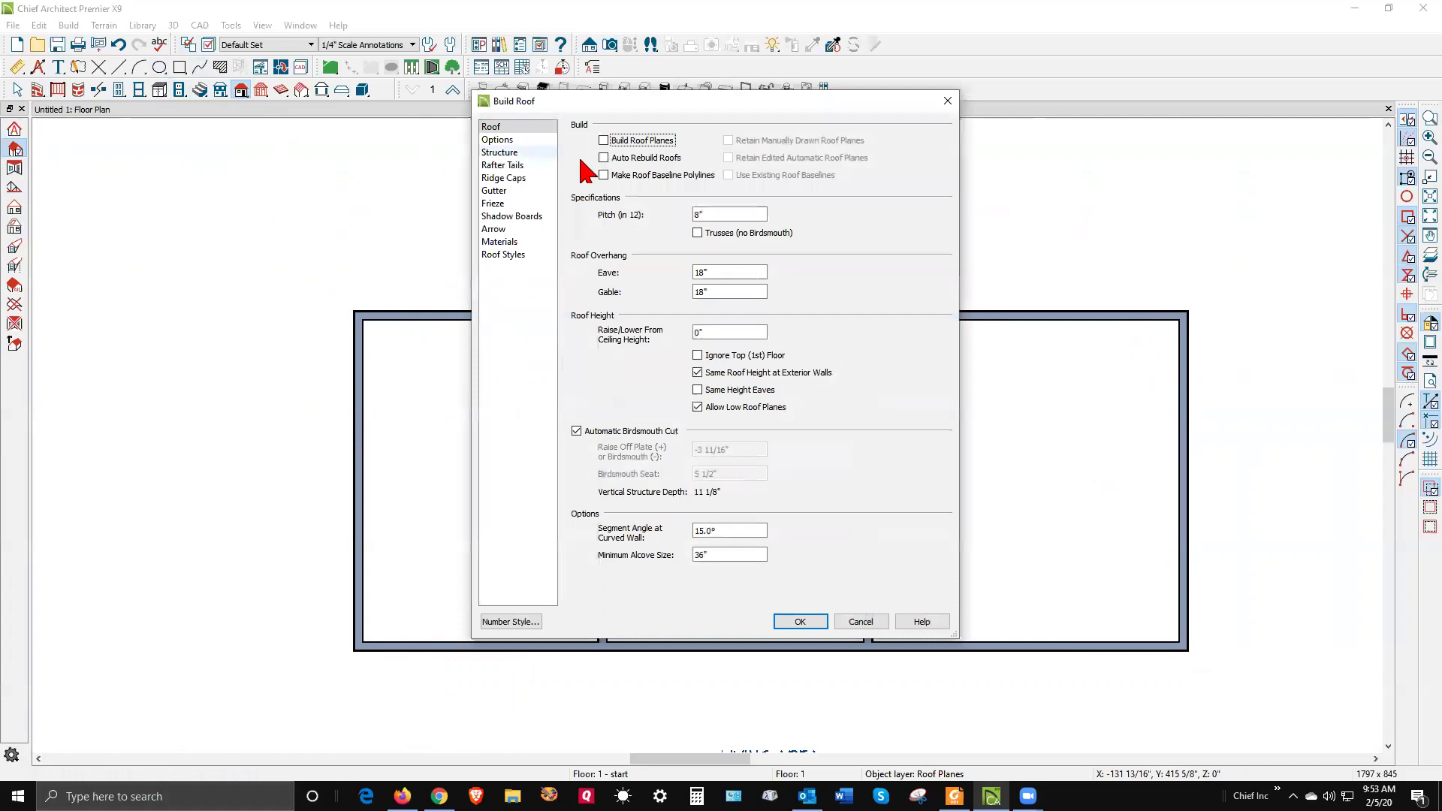
pyautogui.click(800, 622)
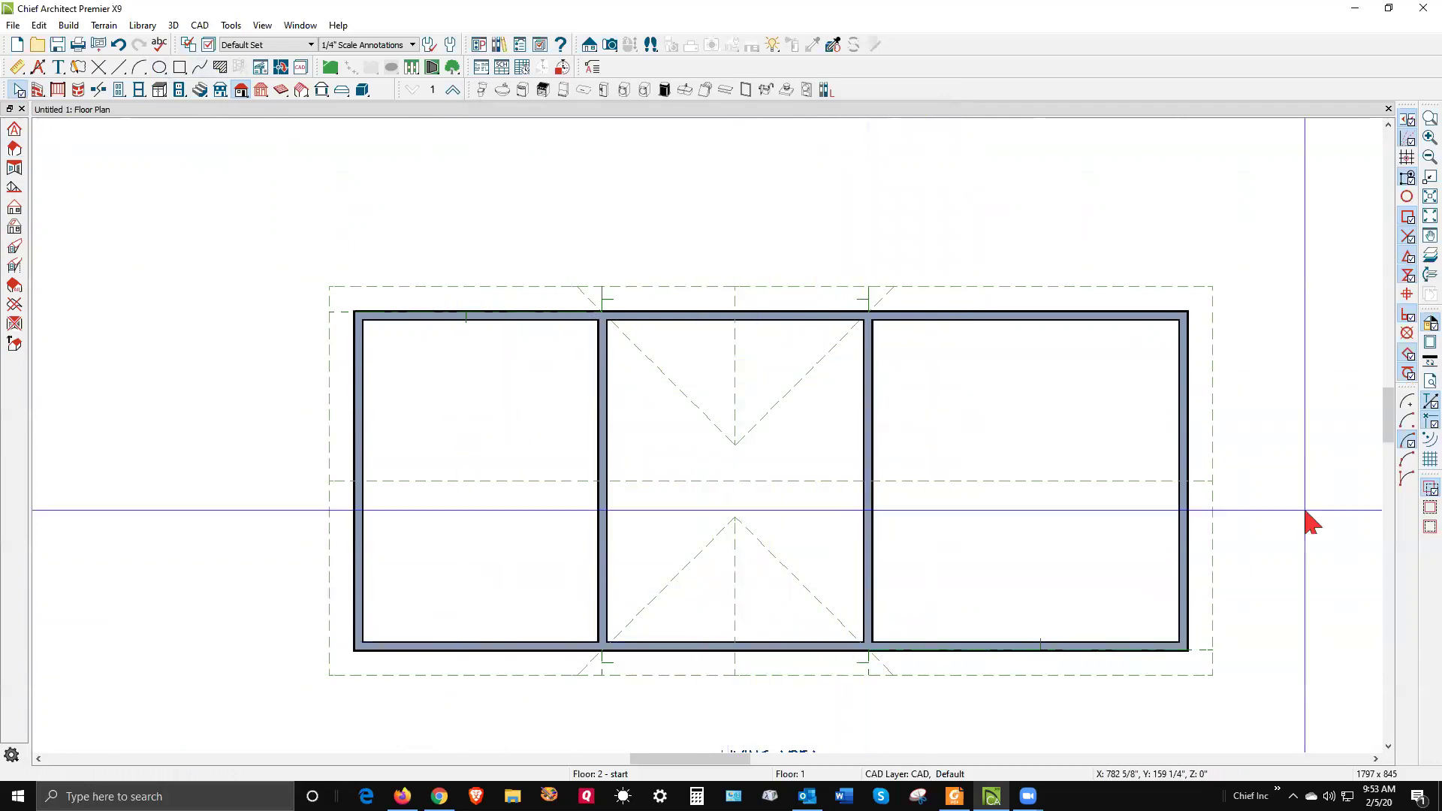
# Turn off Ceiling Over This Room in the structure settings of the middle room.
pyautogui.click(804, 439)
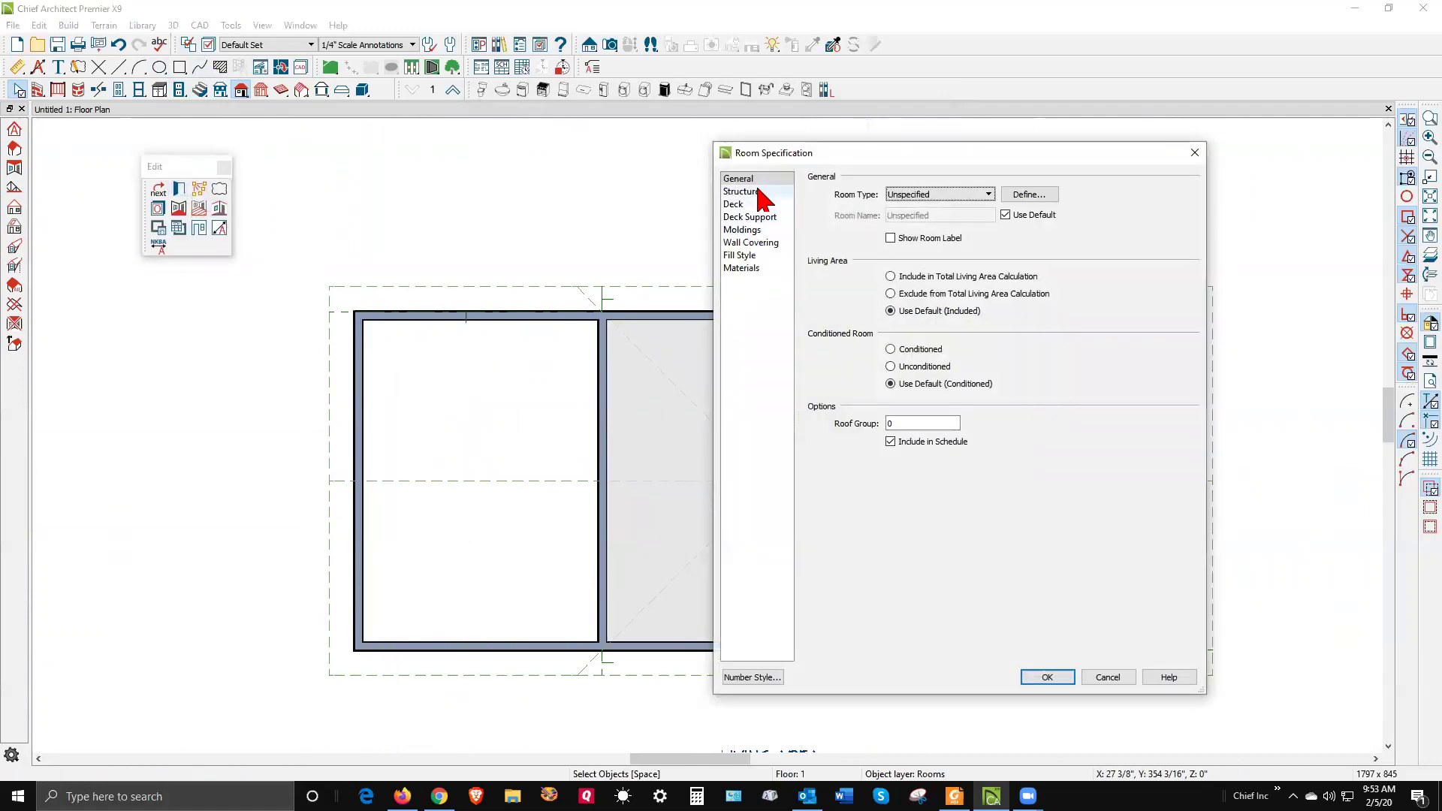
pyautogui.click(759, 192)
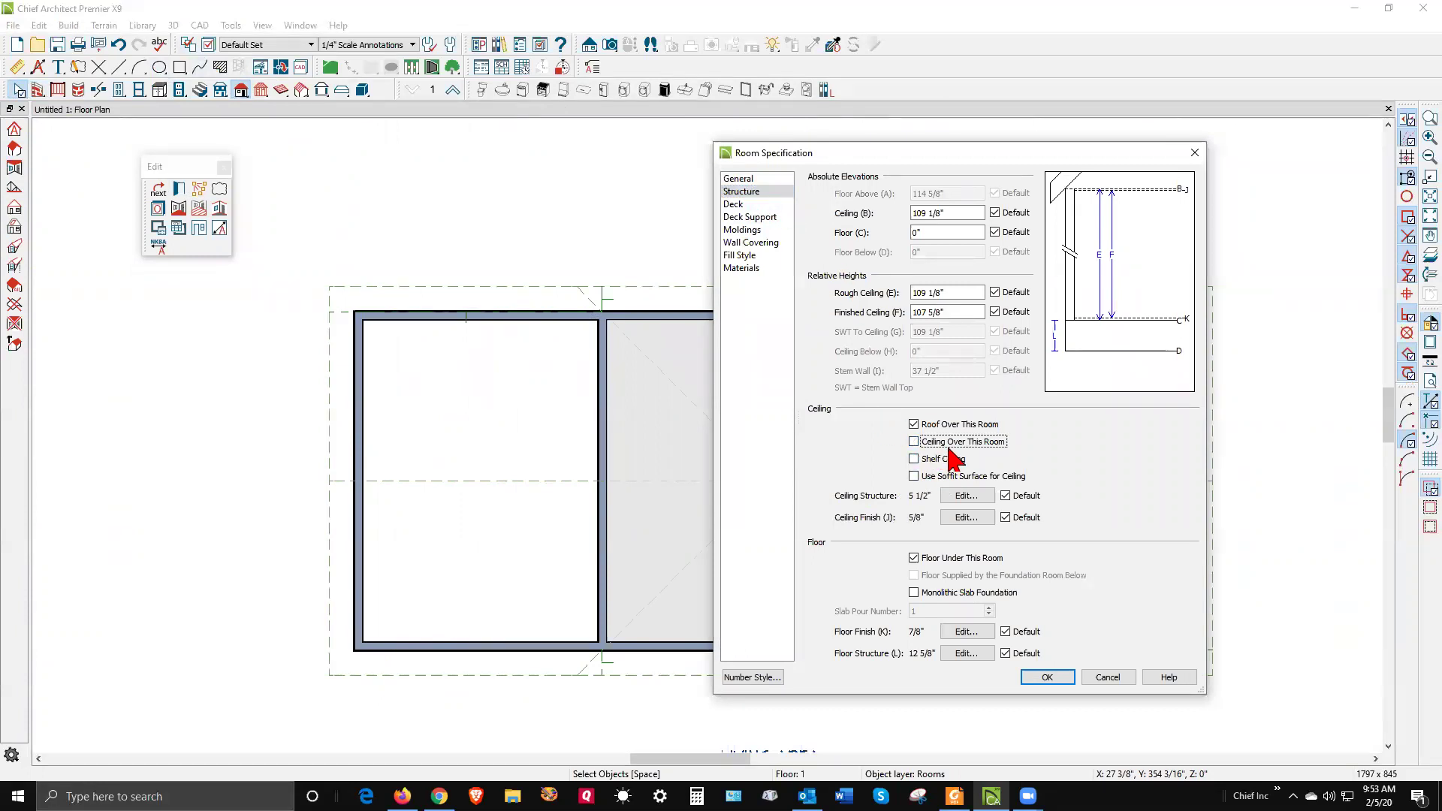
pyautogui.click(1048, 677)
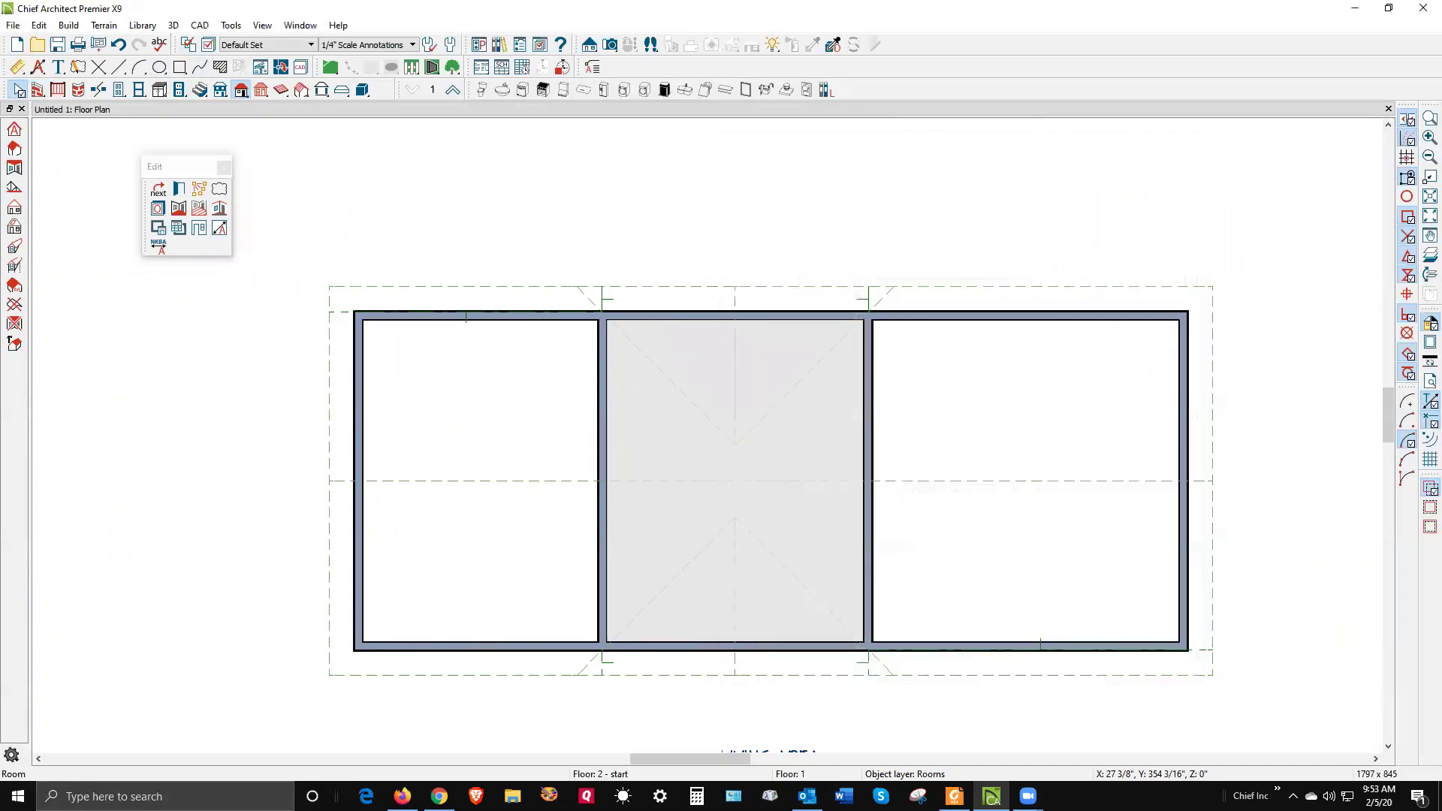
# Create a Full Camera view inside the middle room, examine the vaulted ceiling, and return to the floor plan.
pyautogui.click(609, 45)
pyautogui.moveTo(680, 341); pyautogui.dragTo(789, 616)
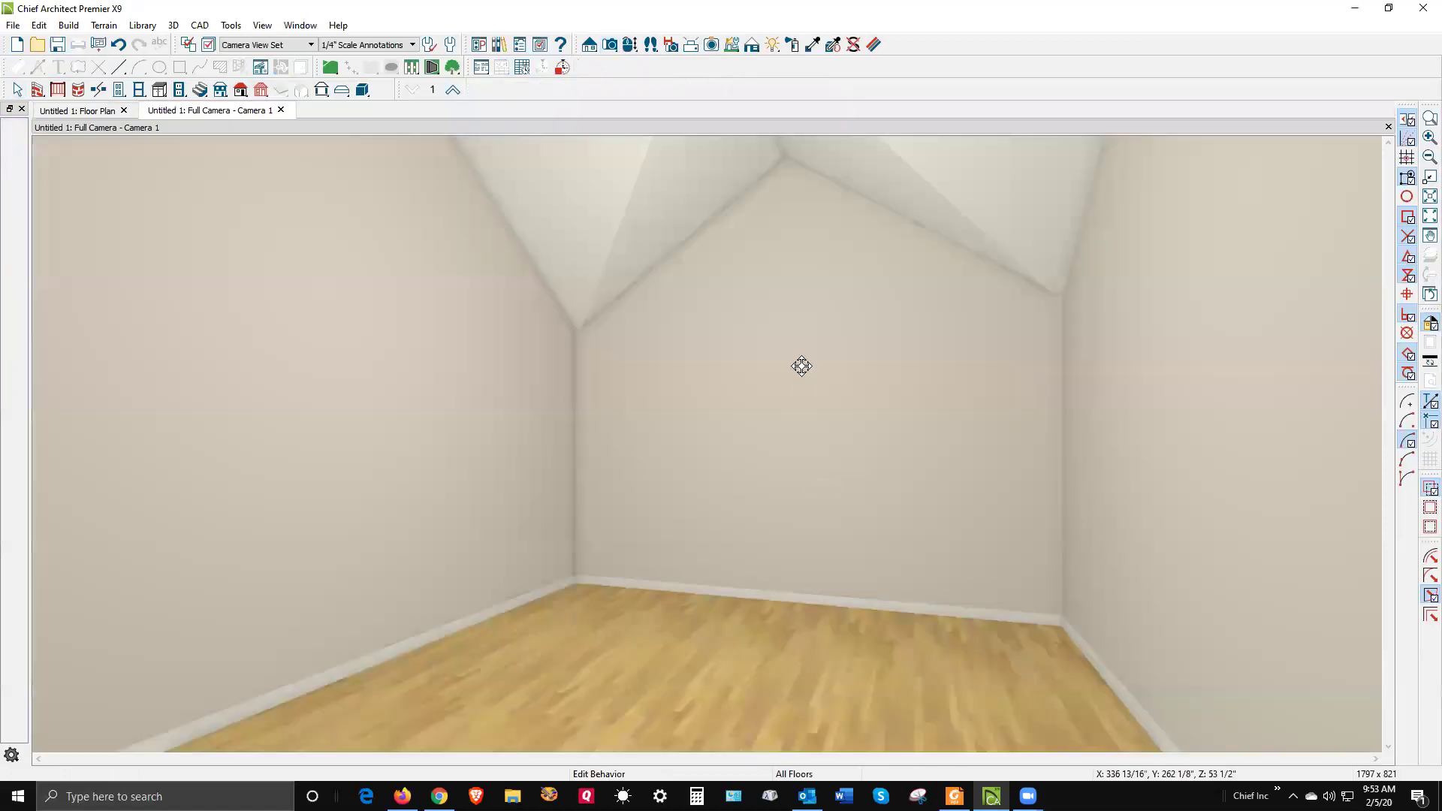
pyautogui.moveTo(746, 170); pyautogui.dragTo(586, 224)
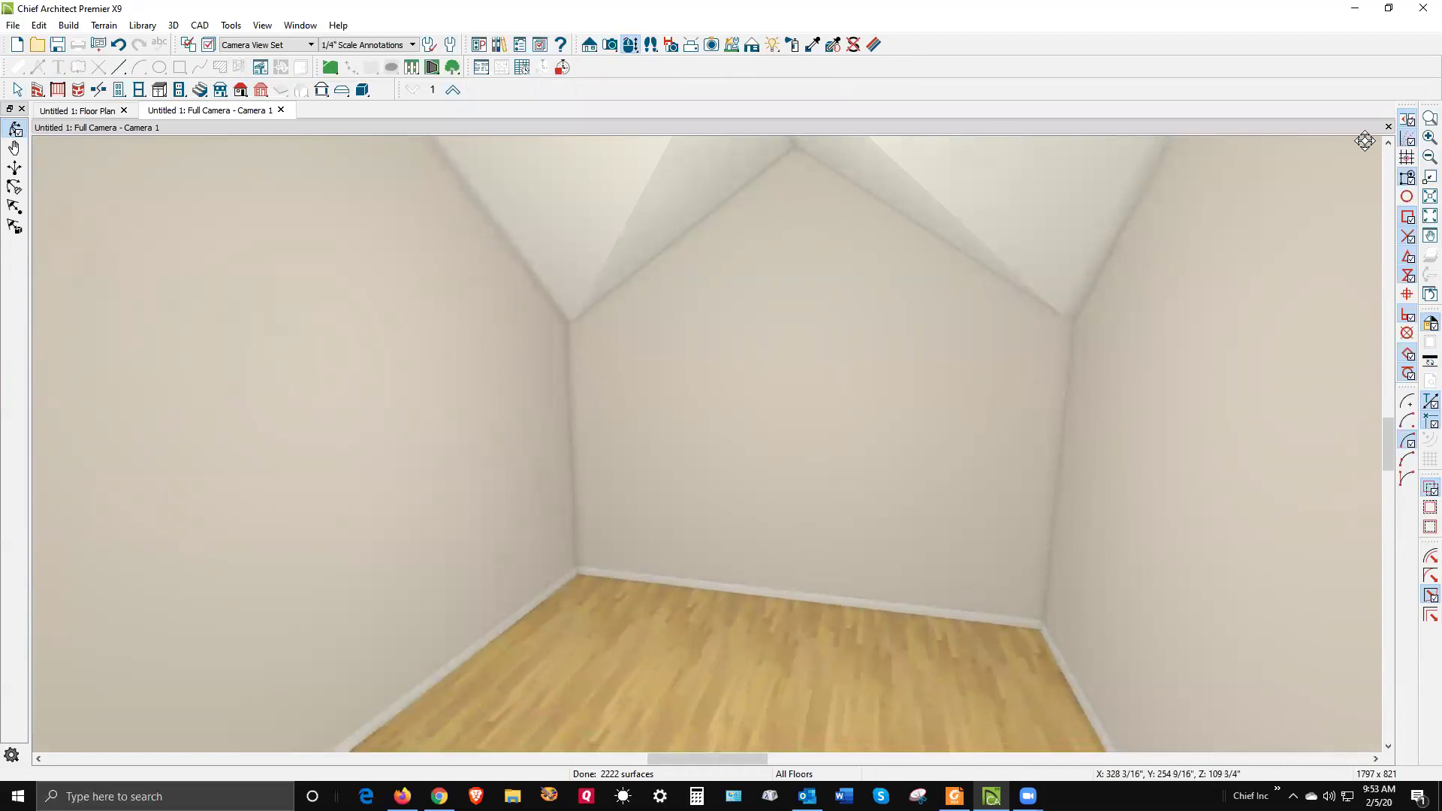
pyautogui.click(1388, 127)
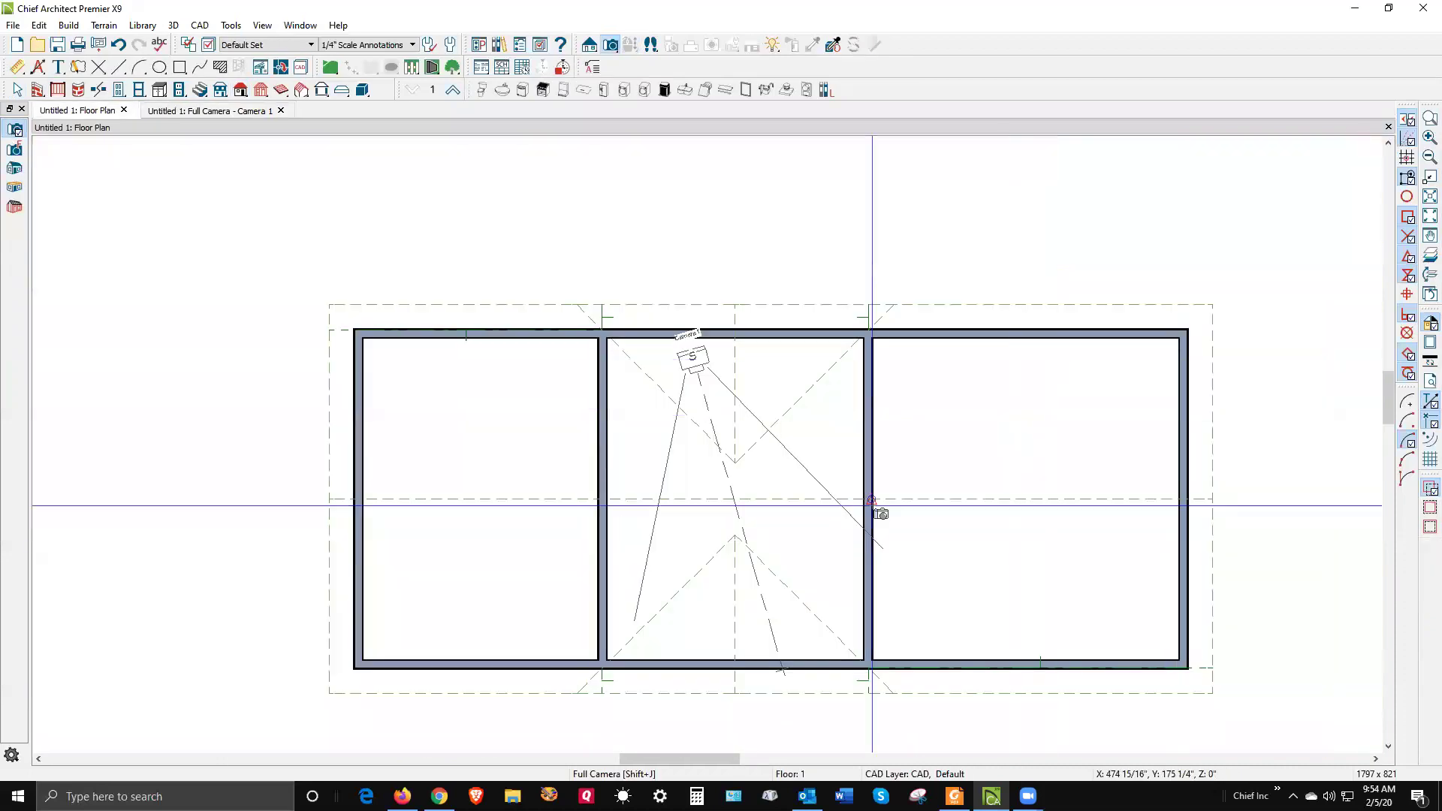
# Review the specification of the middle room's upper roof plane and the Build Roof settings without changing them.
pyautogui.scroll(2, 732, 607)
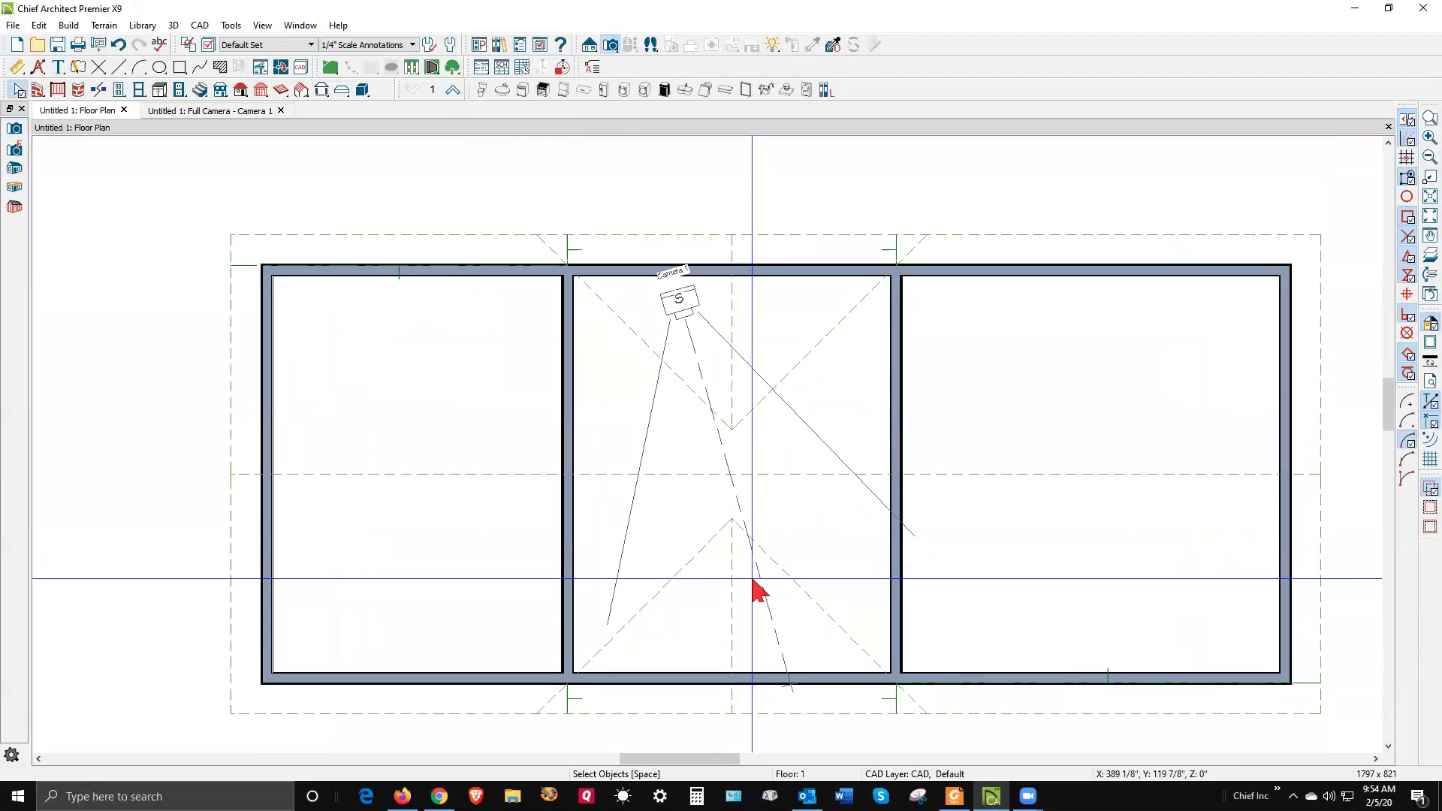
pyautogui.click(828, 233)
pyautogui.doubleClick(828, 233)
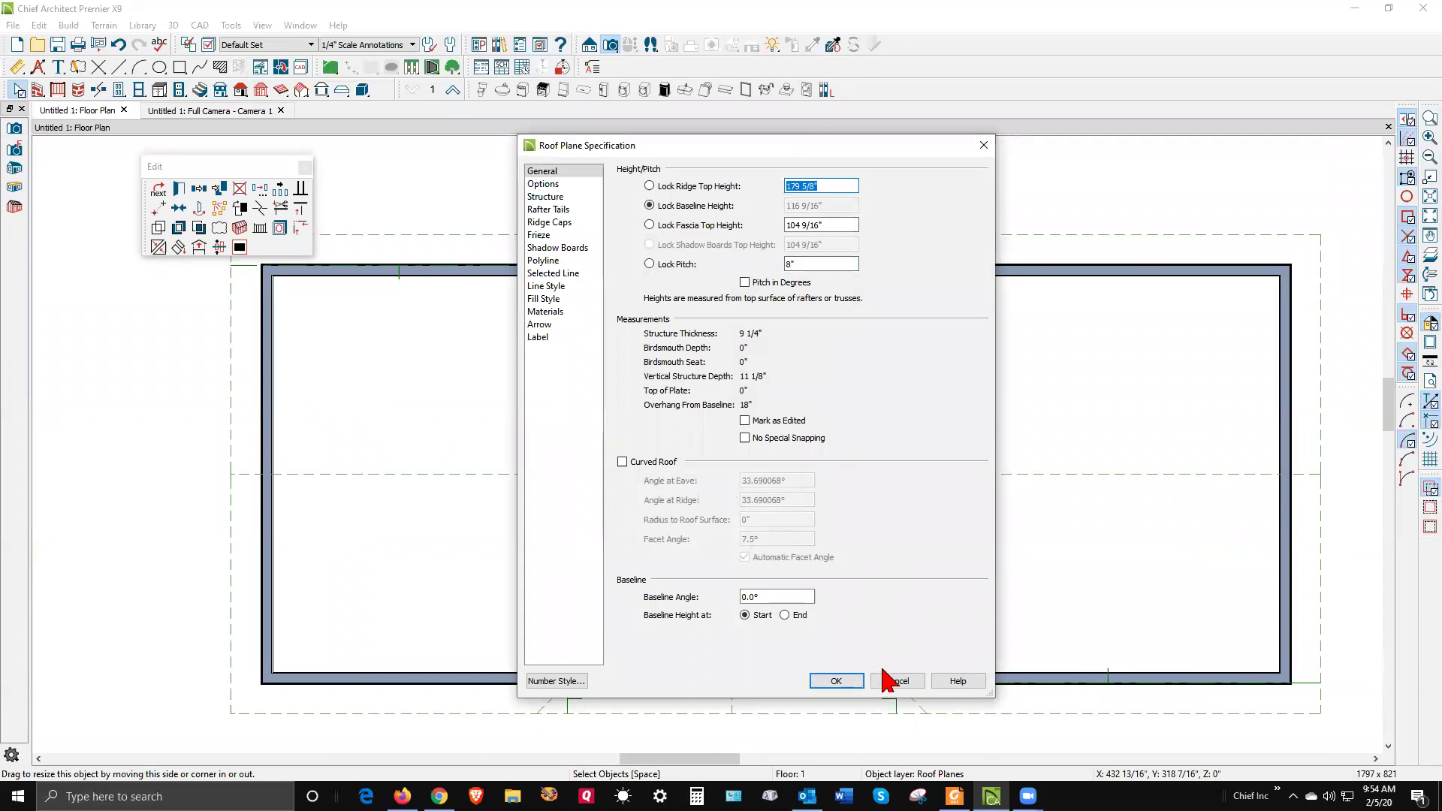
pyautogui.click(896, 681)
pyautogui.click(316, 145)
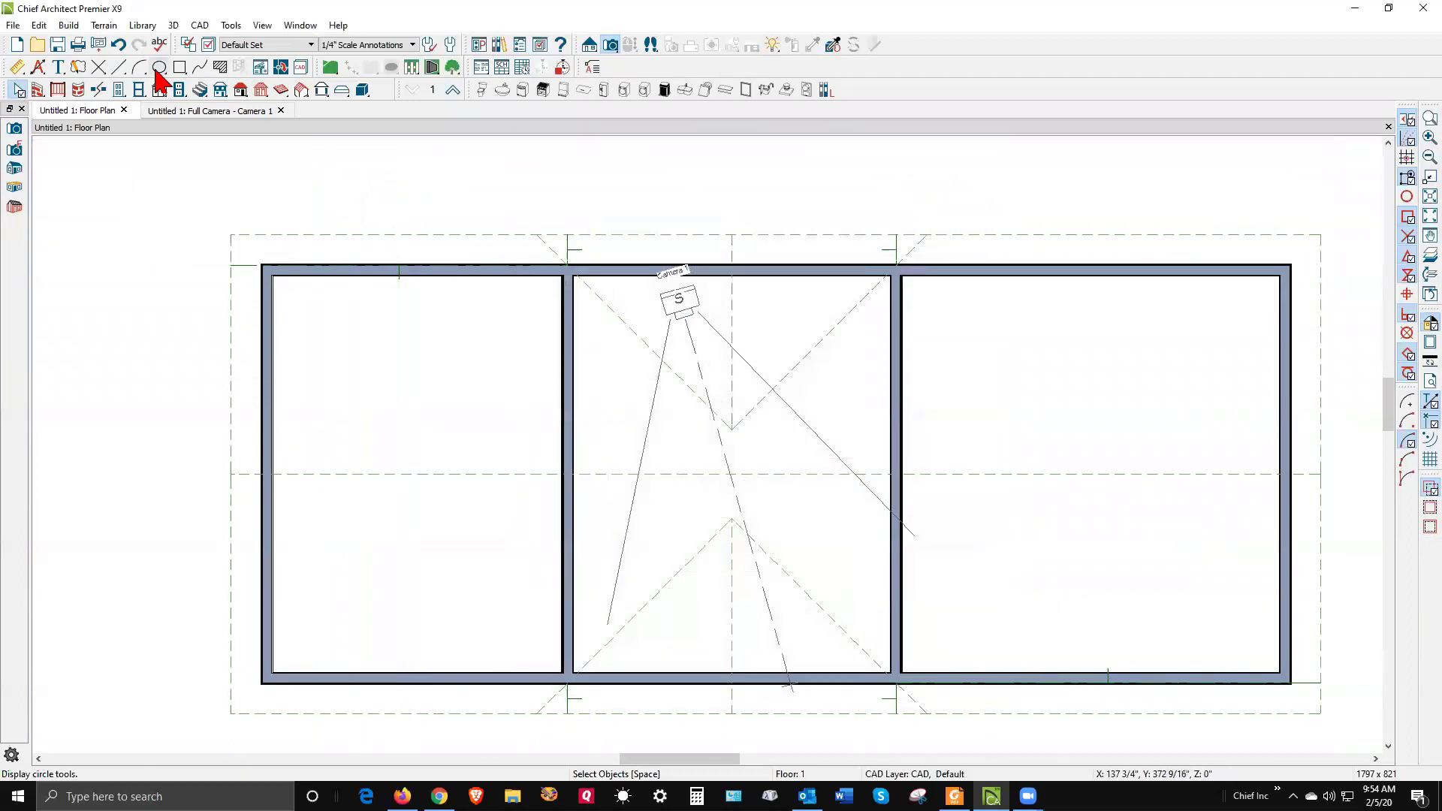
pyautogui.doubleClick(240, 90)
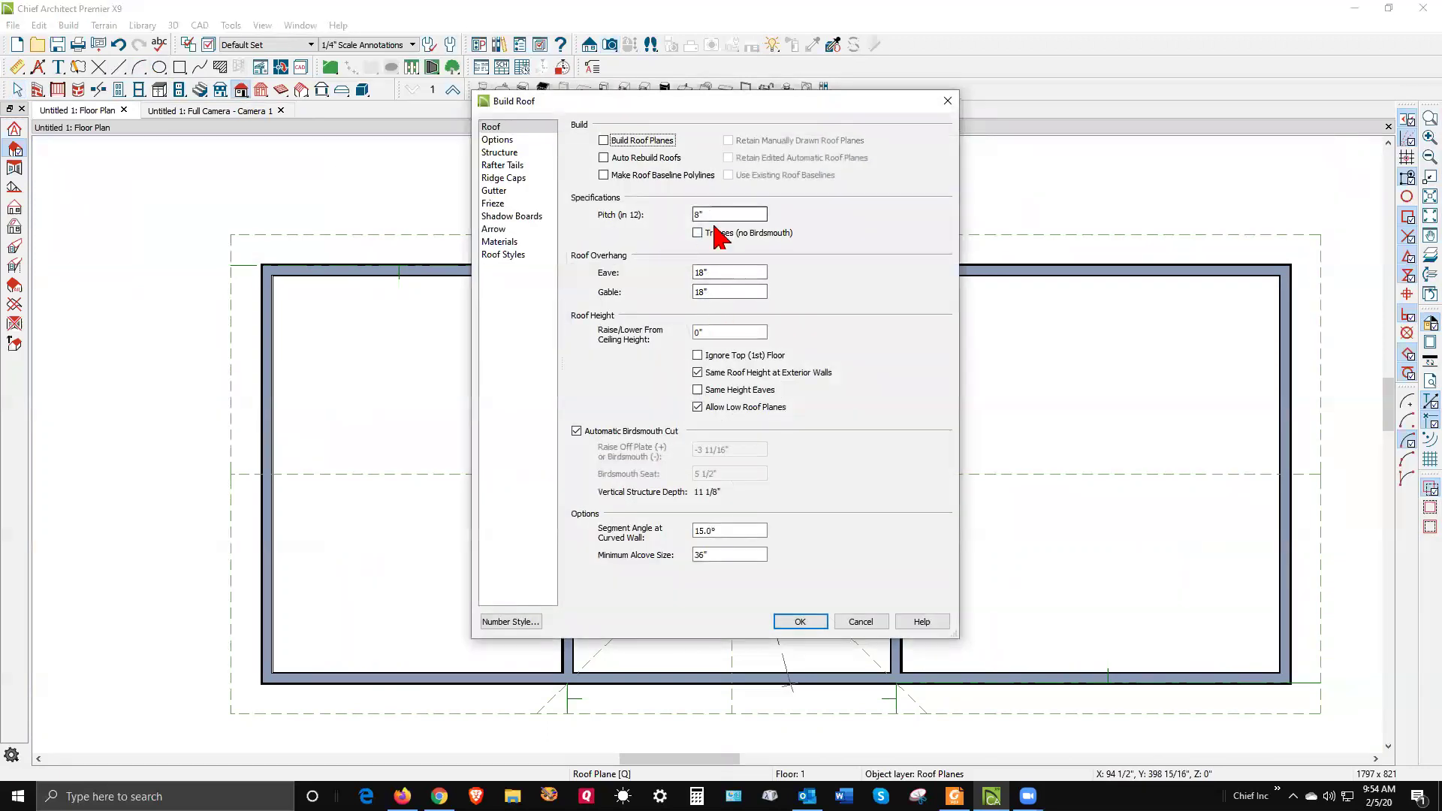
pyautogui.click(856, 623)
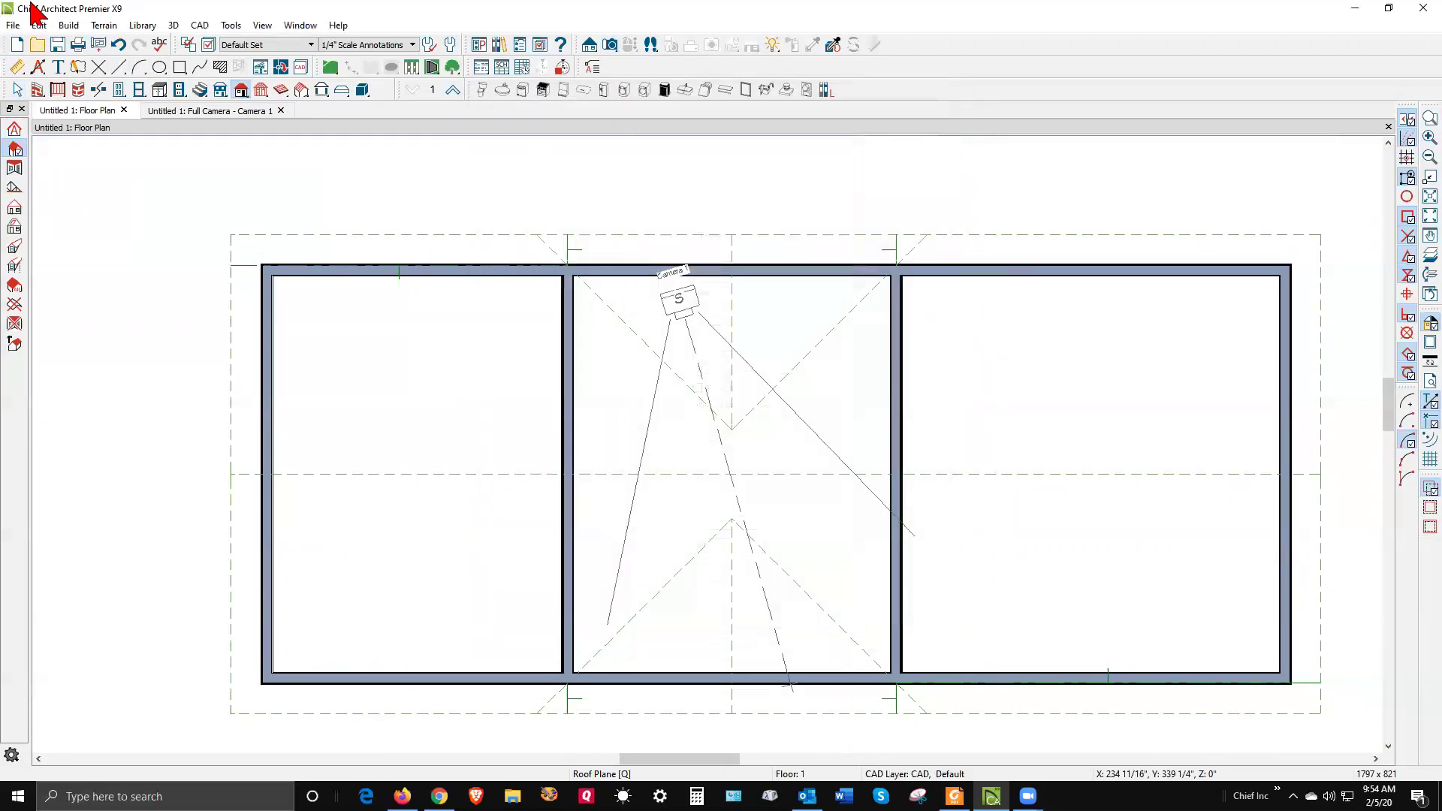
# Draw two ceiling planes in the middle room, rising from its right and left partition walls toward the centre, the left one about 7'-8" wide.
pyautogui.click(69, 25)
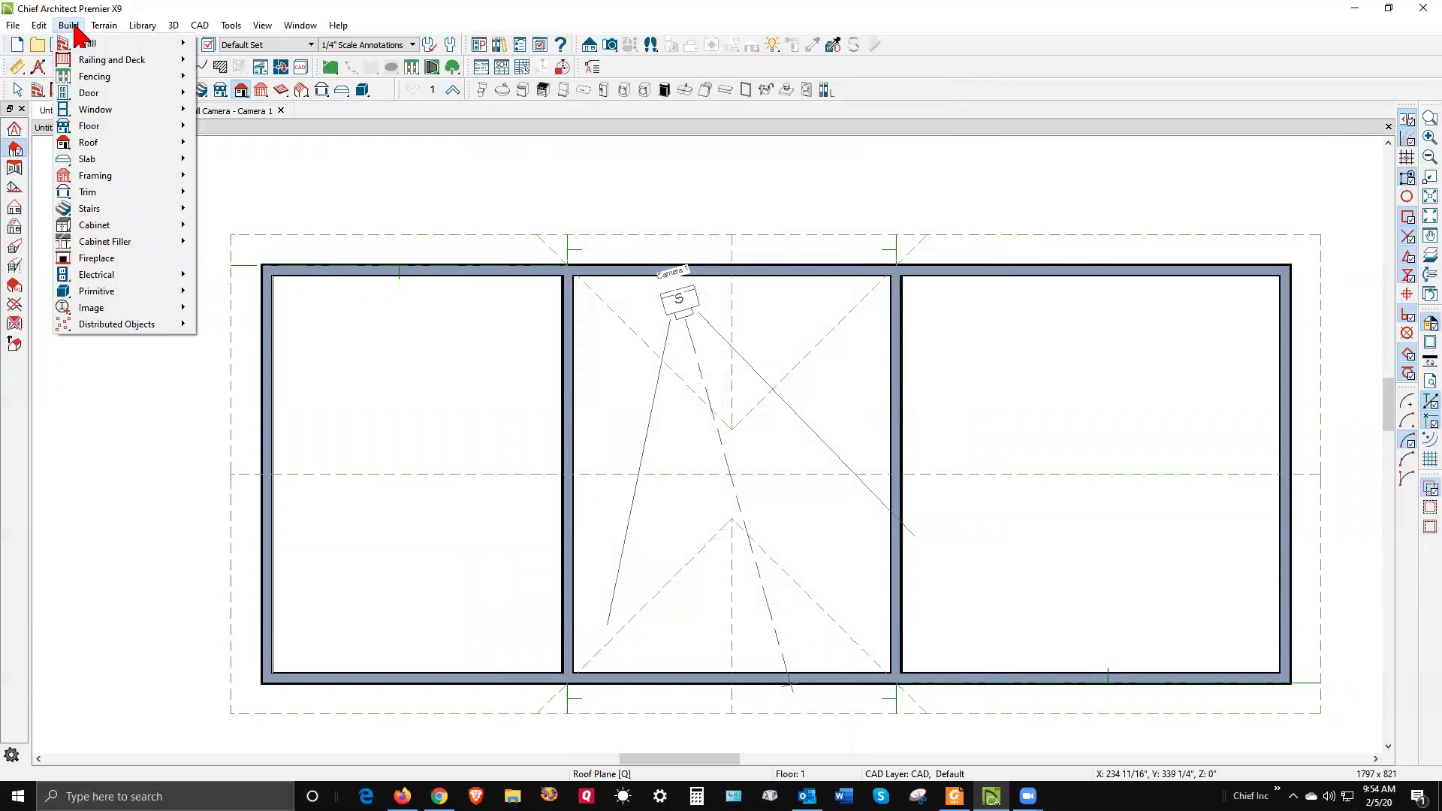
pyautogui.moveTo(110, 146)
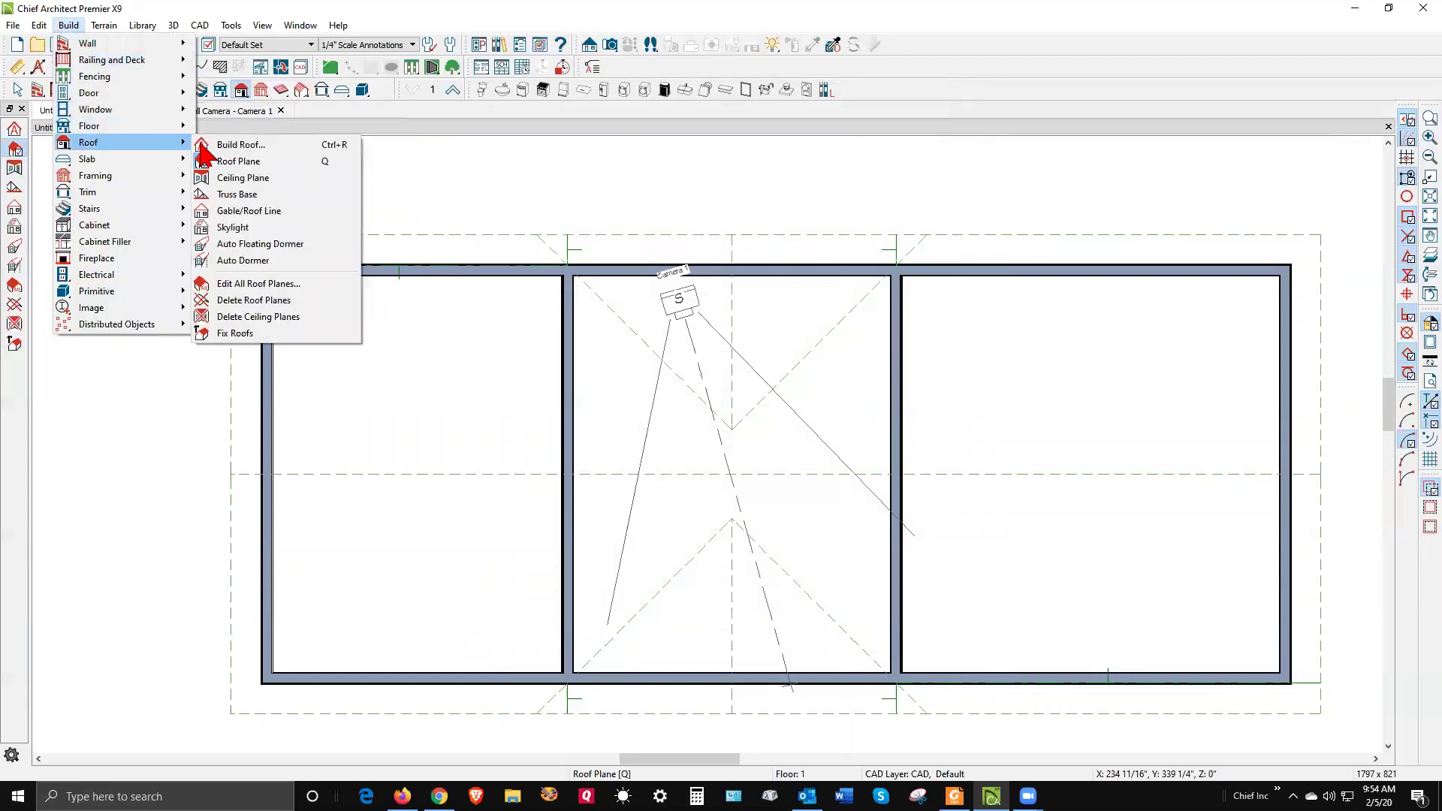
pyautogui.click(242, 178)
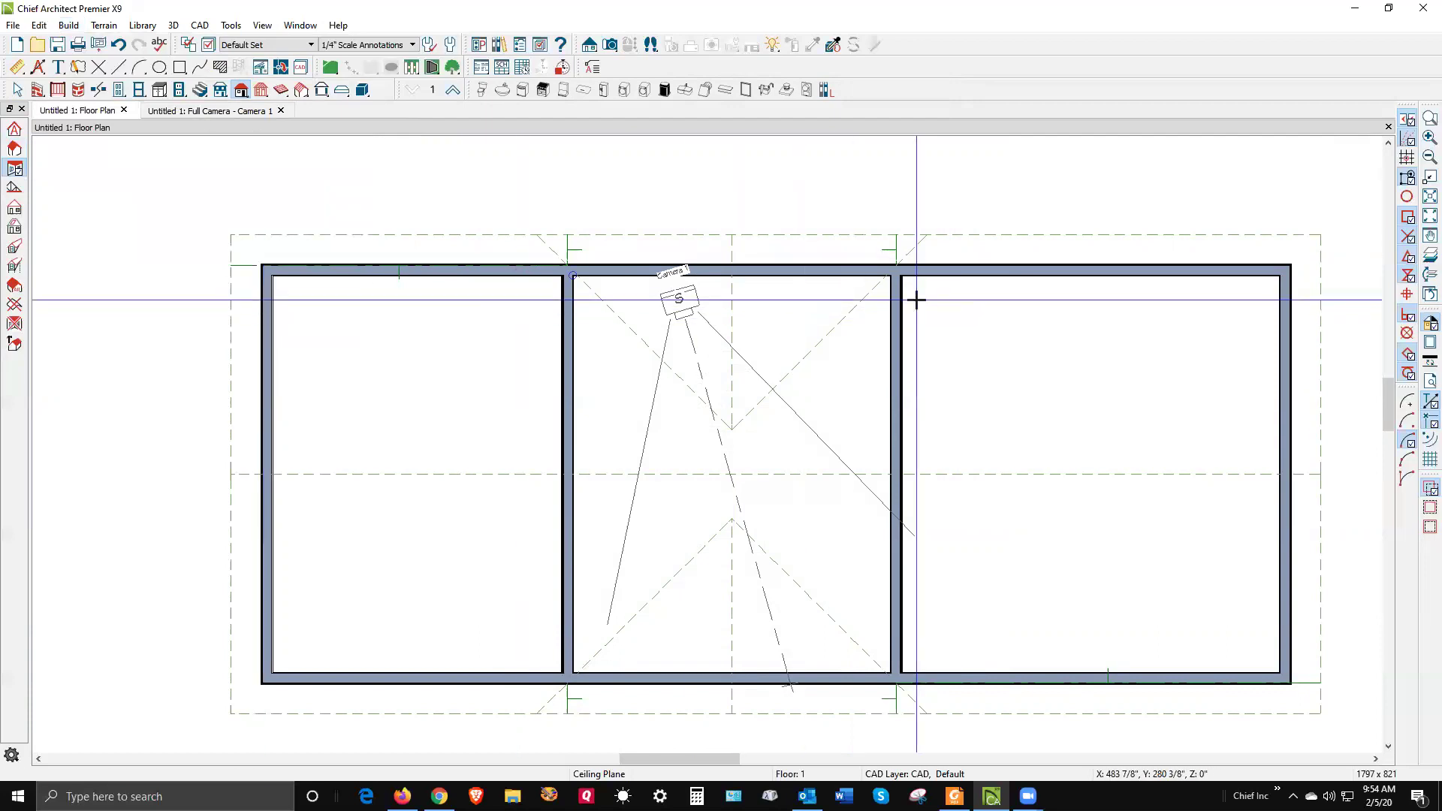
pyautogui.moveTo(892, 276)
pyautogui.mouseDown()
pyautogui.moveTo(891, 648)
pyautogui.moveTo(781, 637)
pyautogui.moveTo(762, 615)
pyautogui.mouseUp()
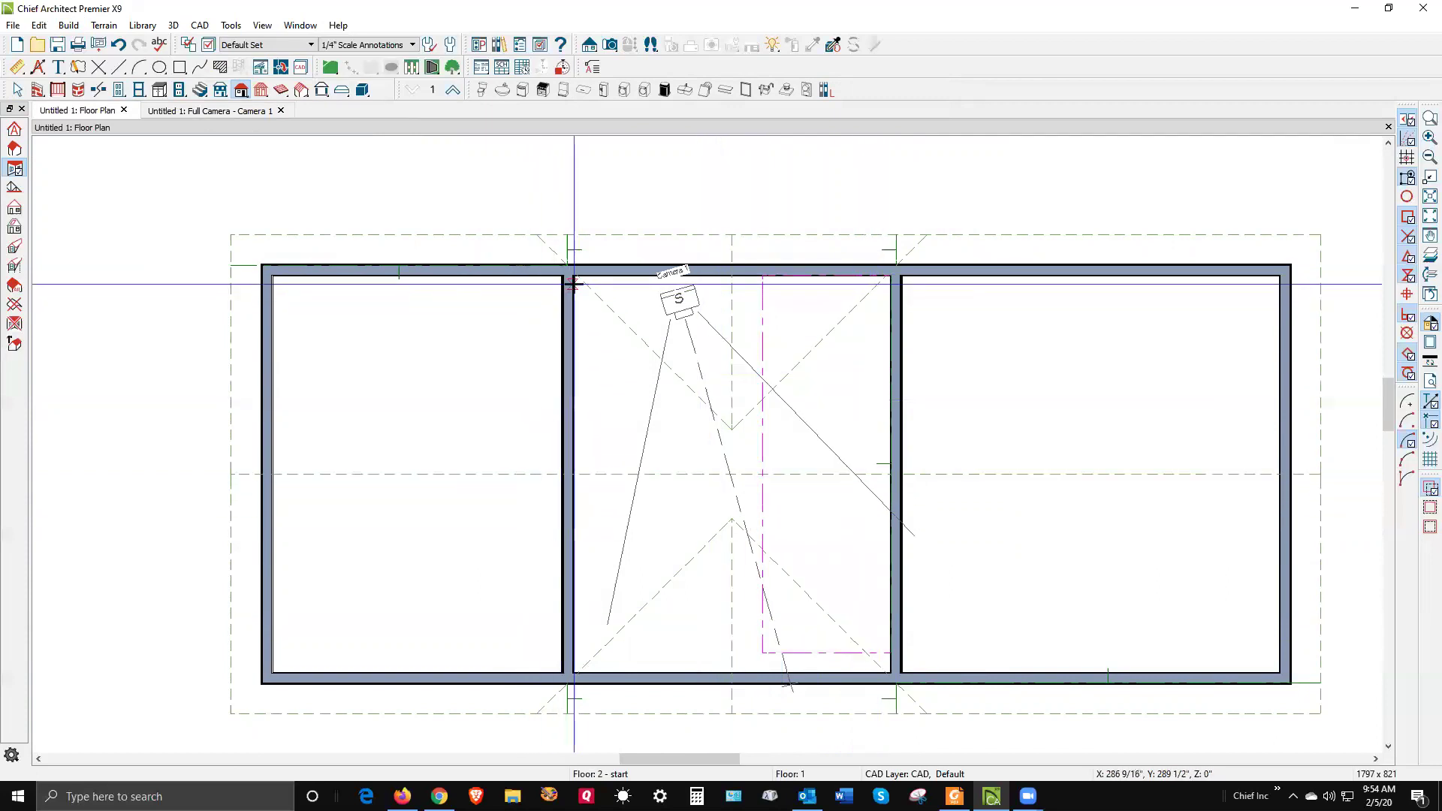
pyautogui.moveTo(574, 285)
pyautogui.mouseDown()
pyautogui.moveTo(577, 636)
pyautogui.moveTo(576, 621)
pyautogui.moveTo(647, 595)
pyautogui.moveTo(740, 606)
pyautogui.mouseUp()
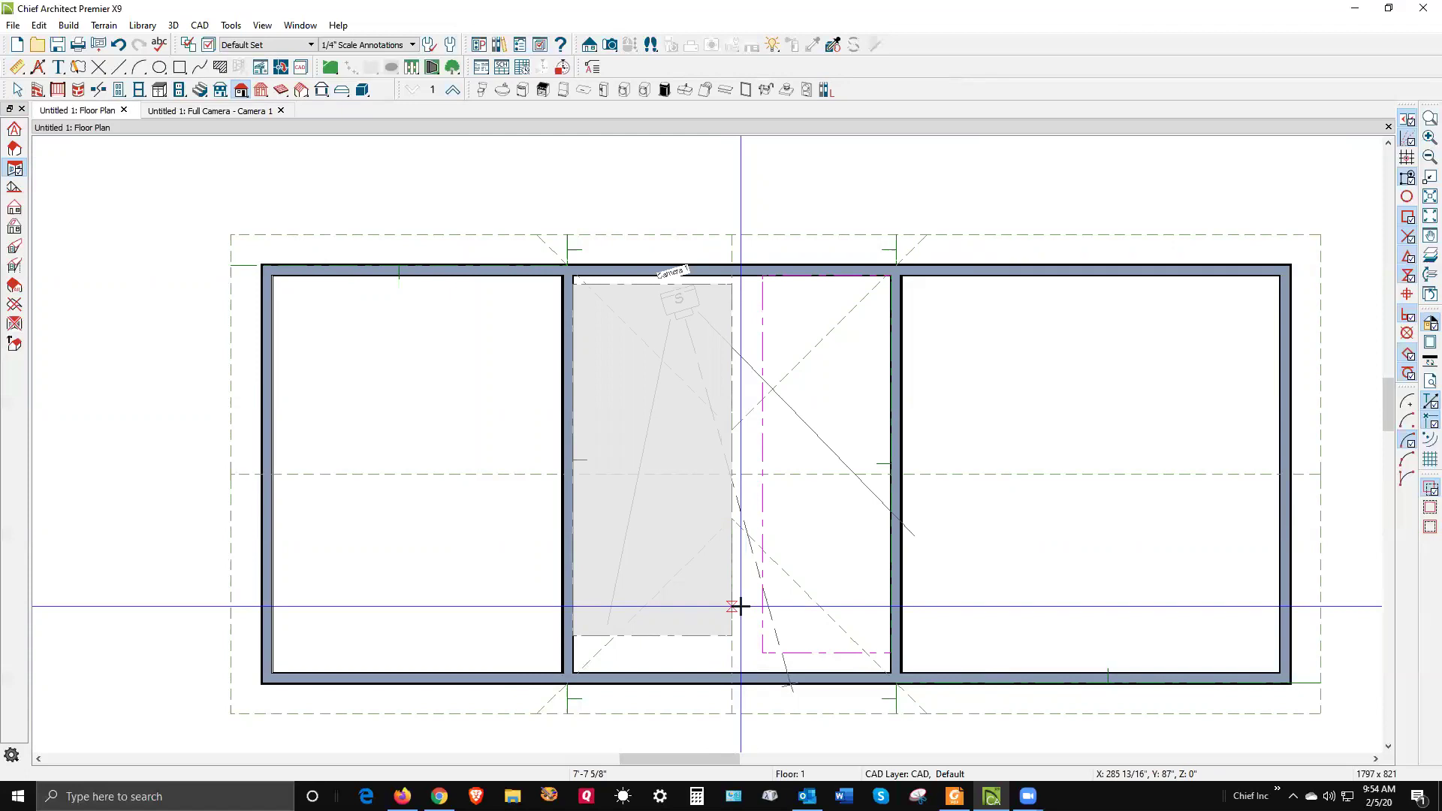
pyautogui.moveTo(740, 606); pyautogui.dragTo(737, 606)
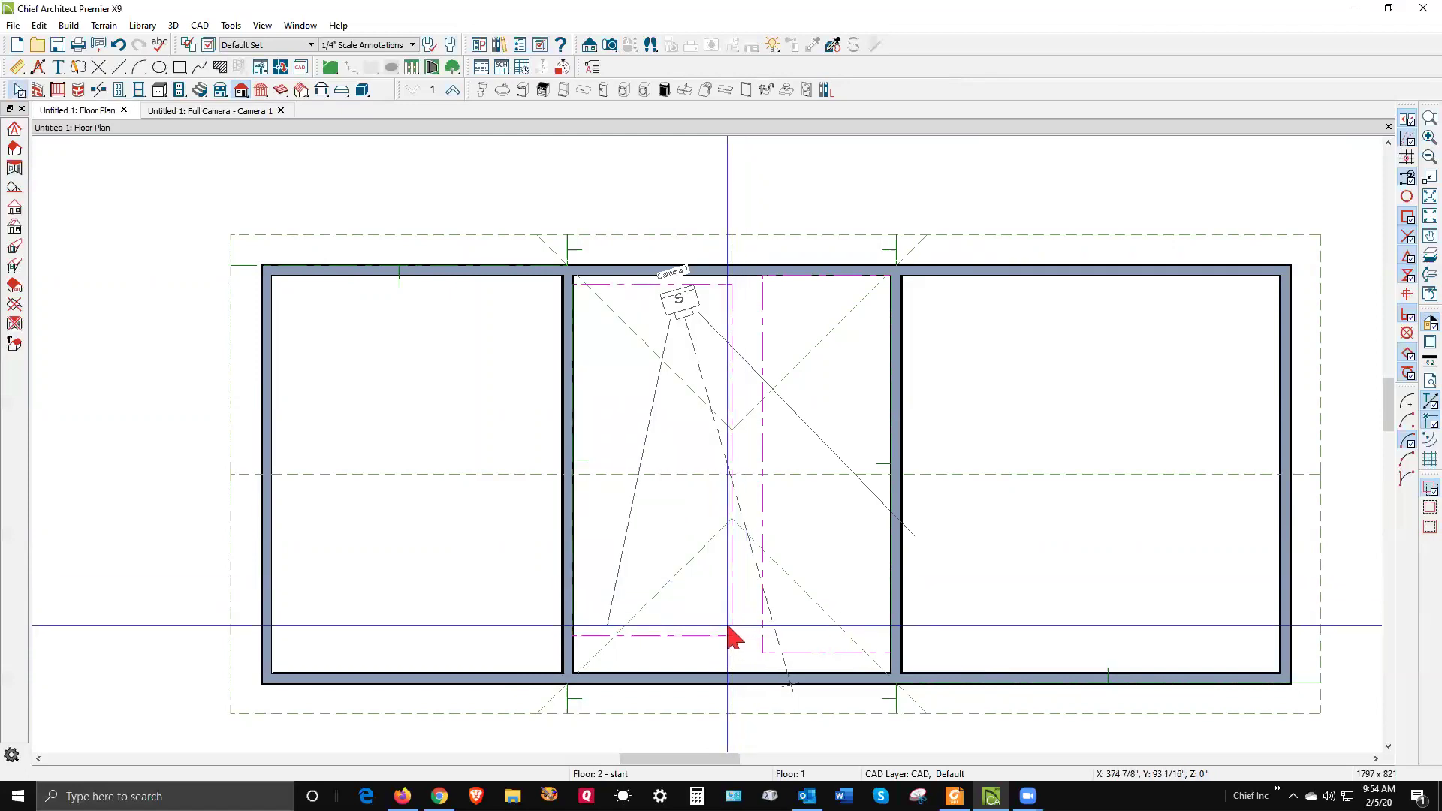
# Join the left ceiling plane's ridge edge to the right ceiling plane at the centre of the middle room.
pyautogui.rightClick(733, 636)
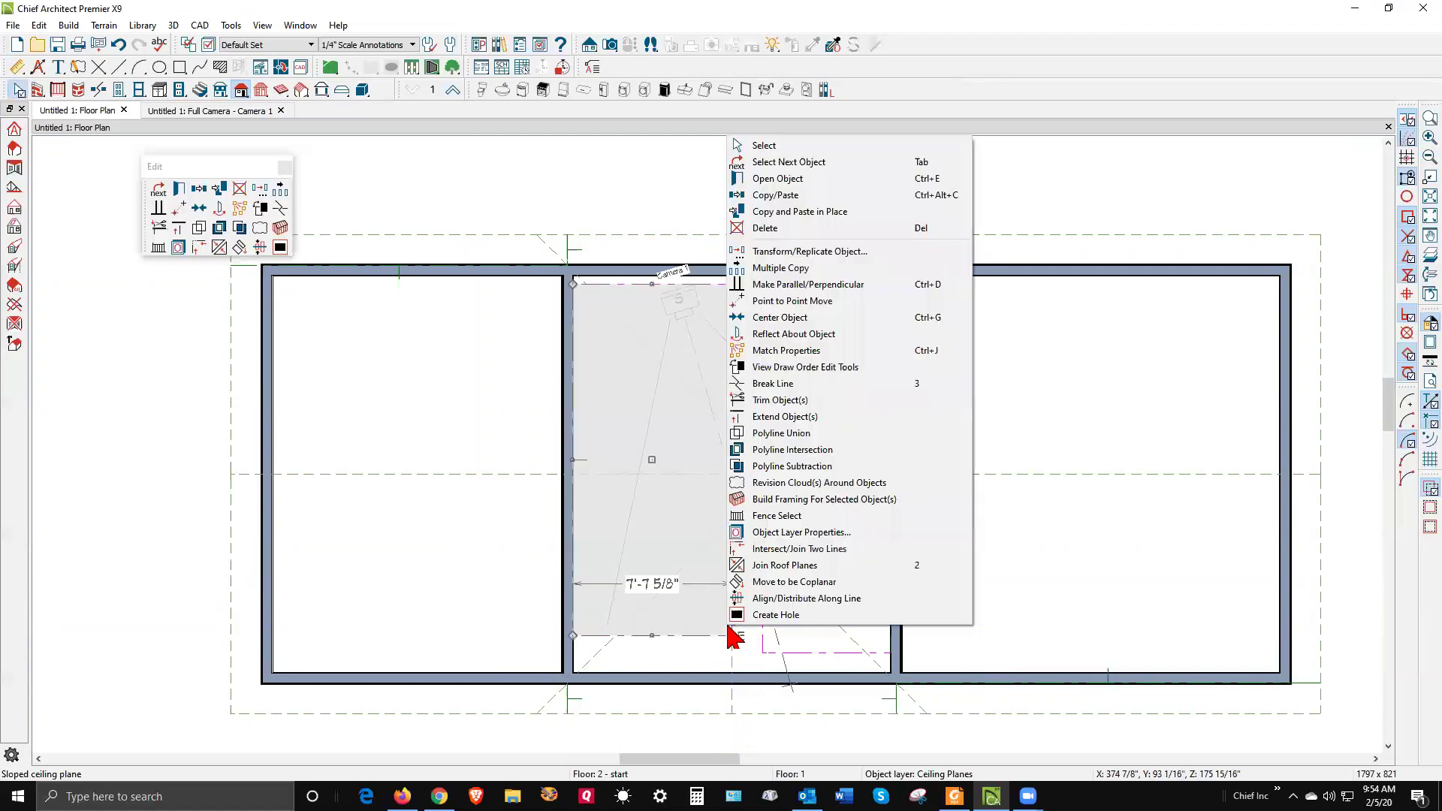
pyautogui.click(751, 565)
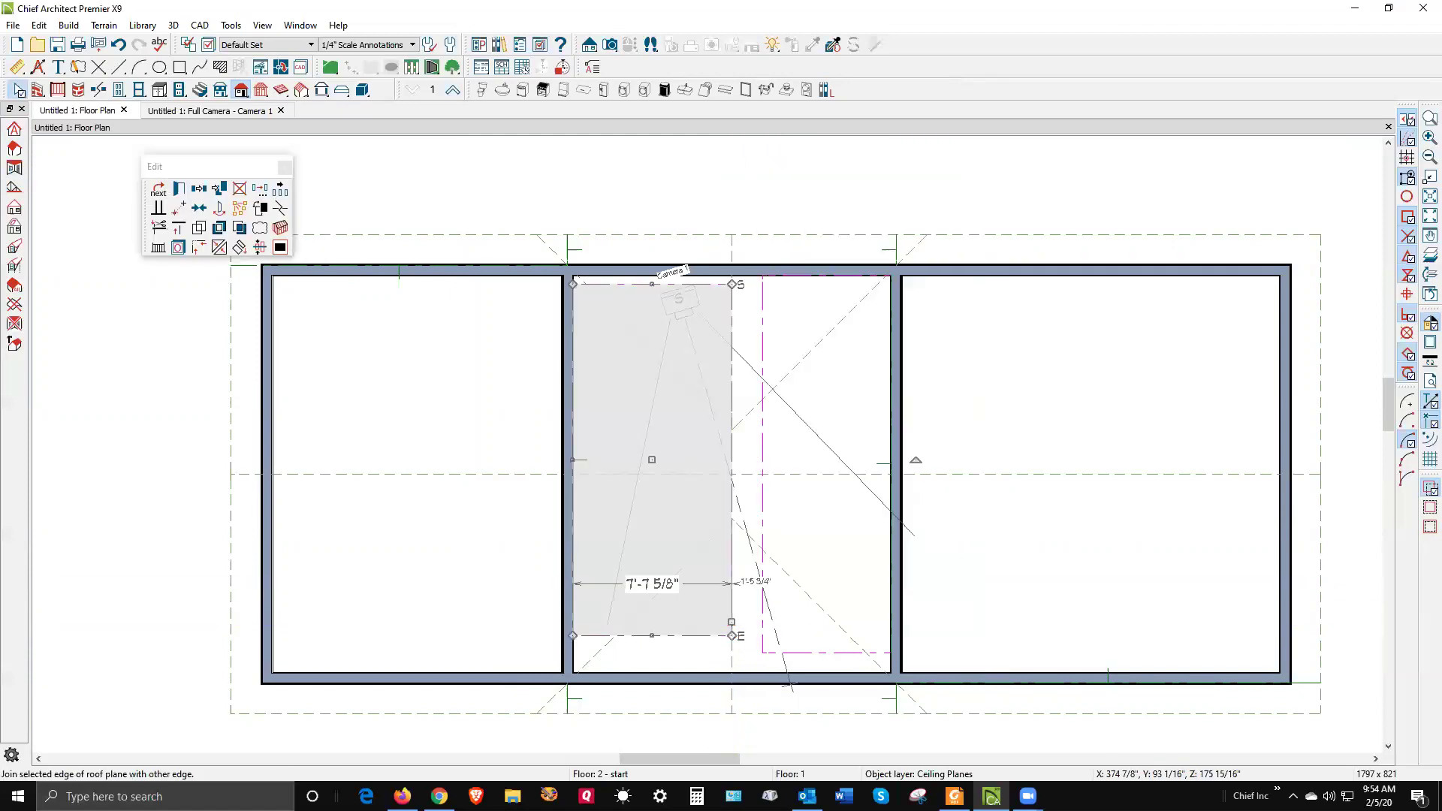
pyautogui.click(761, 635)
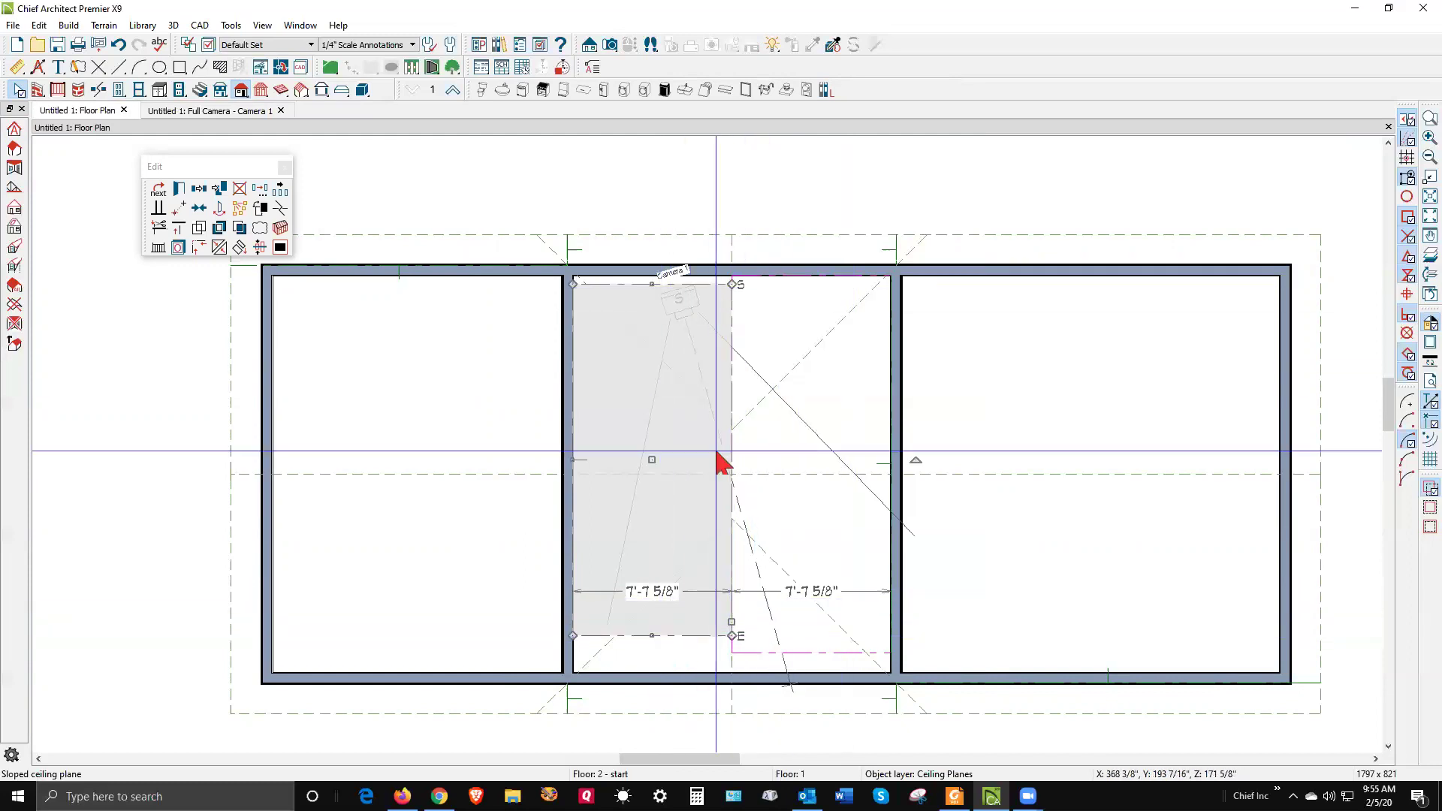
# Extend the lower edges of both ceiling planes to the inside face of the middle room's lower exterior wall.
pyautogui.click(689, 640)
pyautogui.click(689, 640)
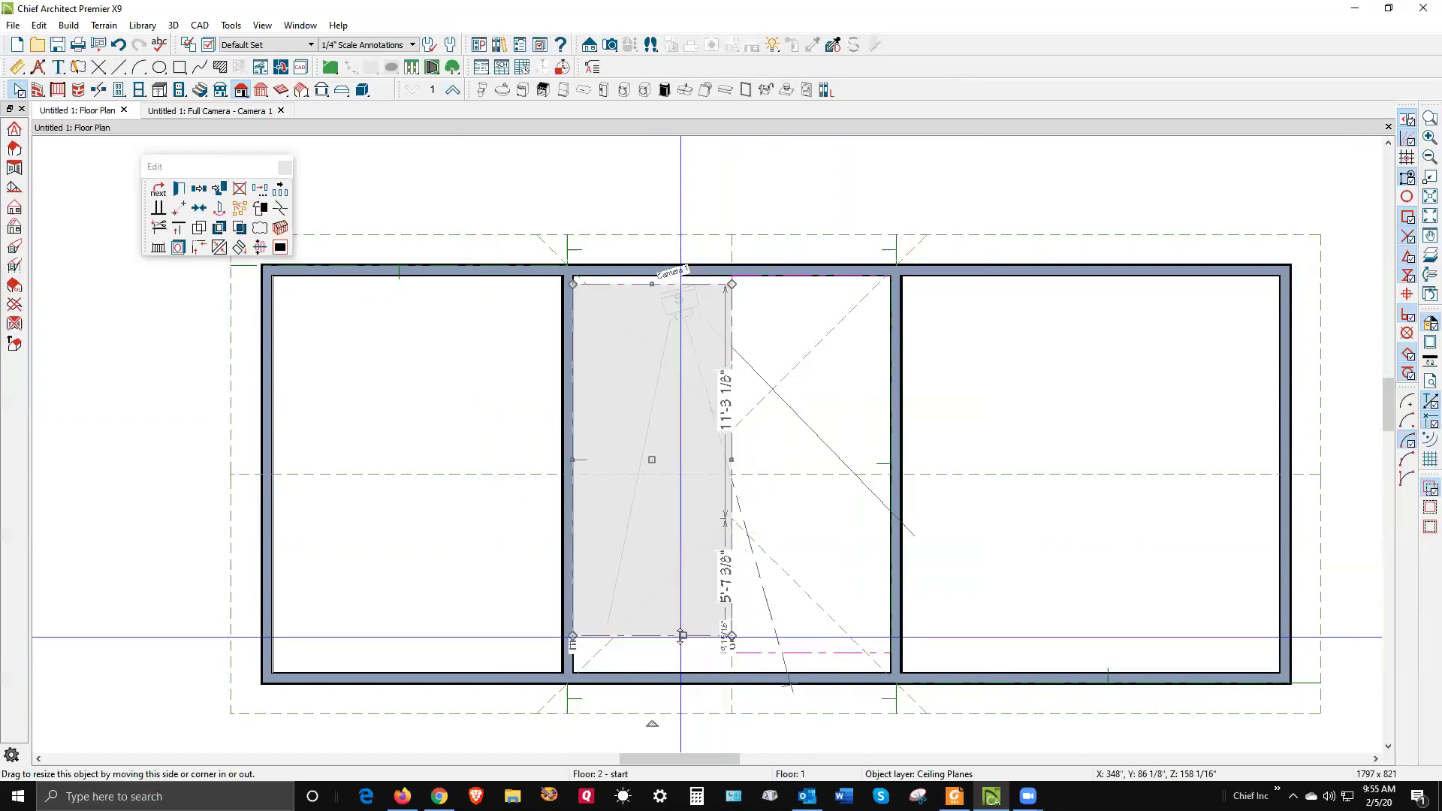
pyautogui.moveTo(687, 638); pyautogui.dragTo(687, 668)
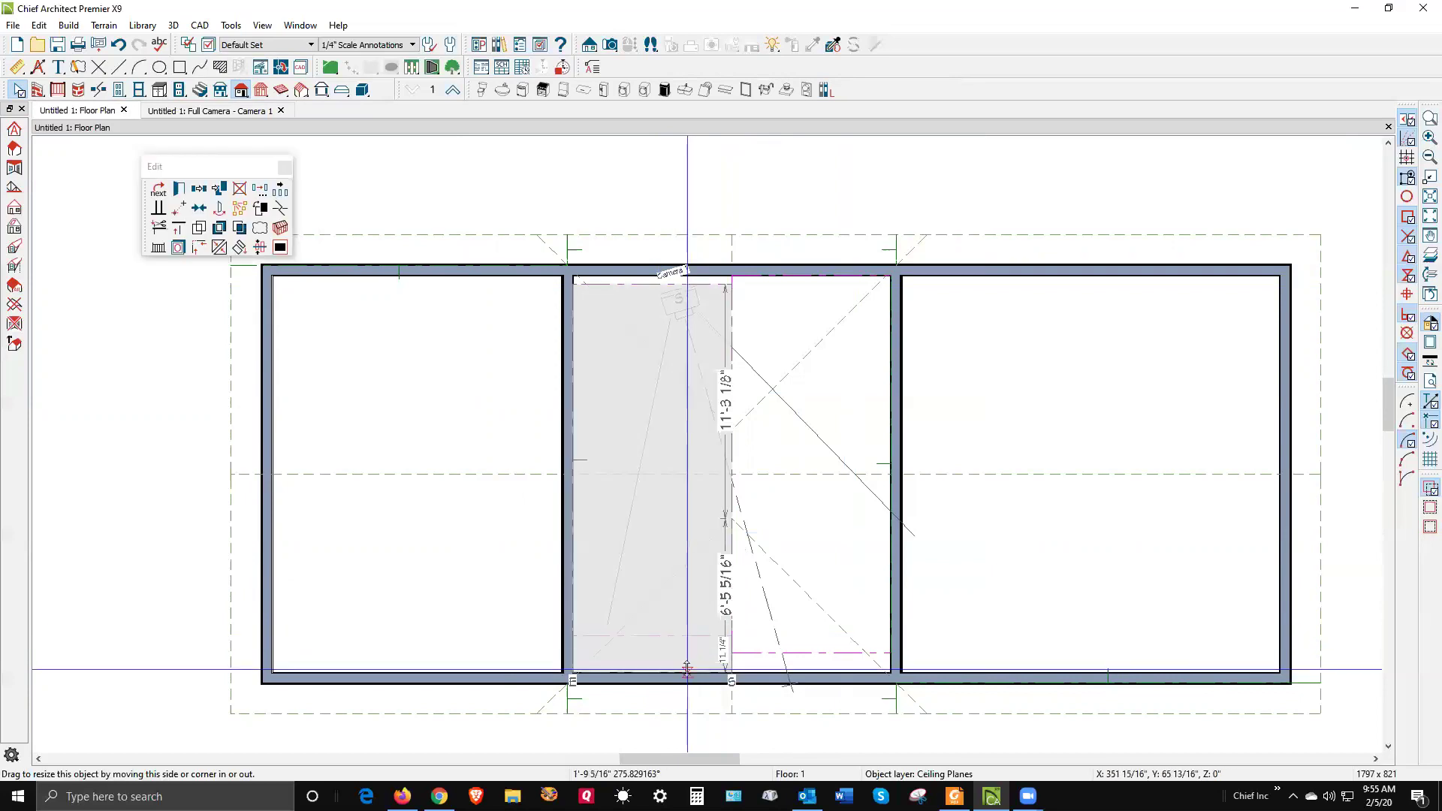
pyautogui.click(805, 661)
pyautogui.click(808, 663)
pyautogui.moveTo(807, 662); pyautogui.dragTo(809, 672)
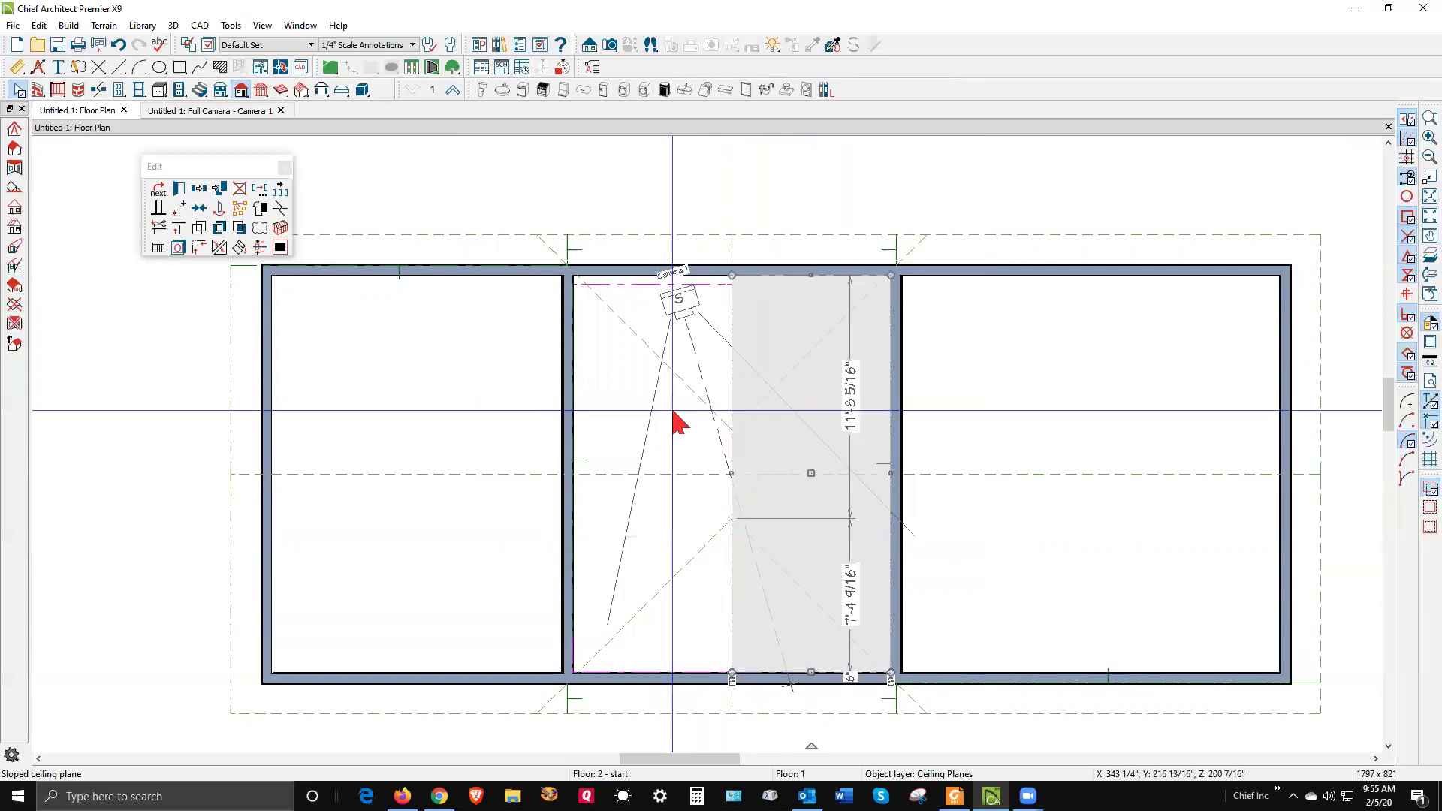
# Turn off the display of the Ceiling Planes layer in the Default Set layer set.
pyautogui.click(216, 47)
pyautogui.click(540, 324)
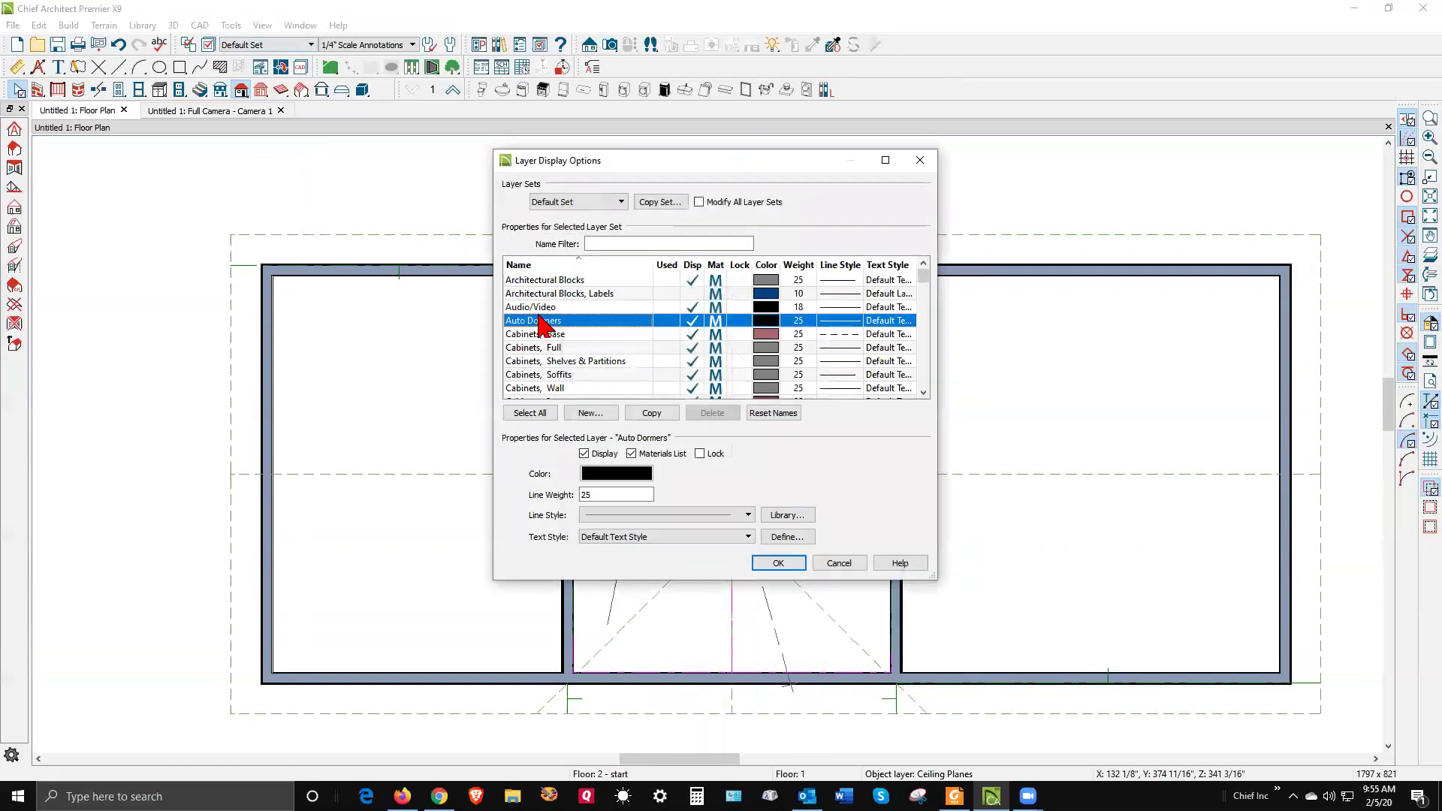
pyautogui.press('Down')
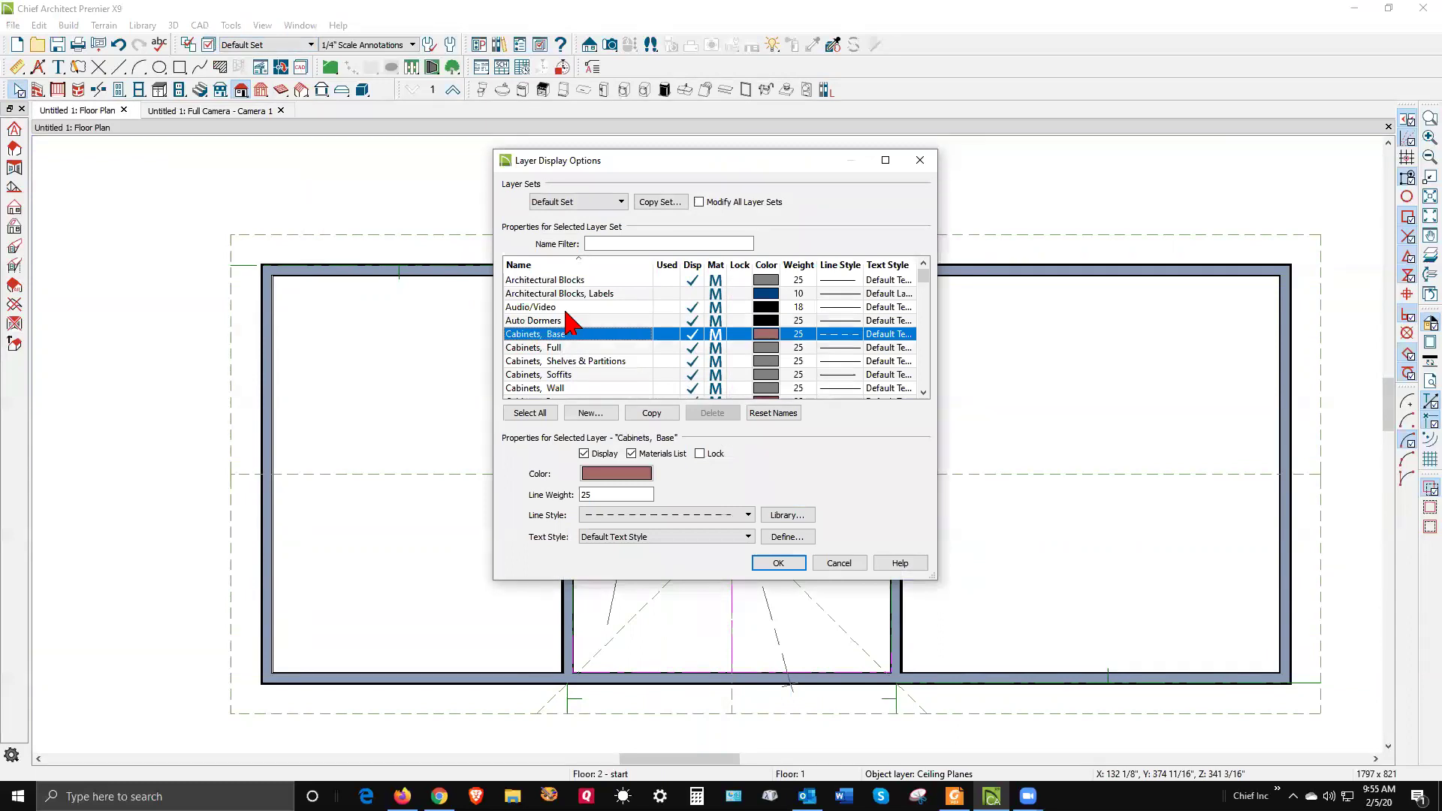
pyautogui.scroll(-6, 654, 344)
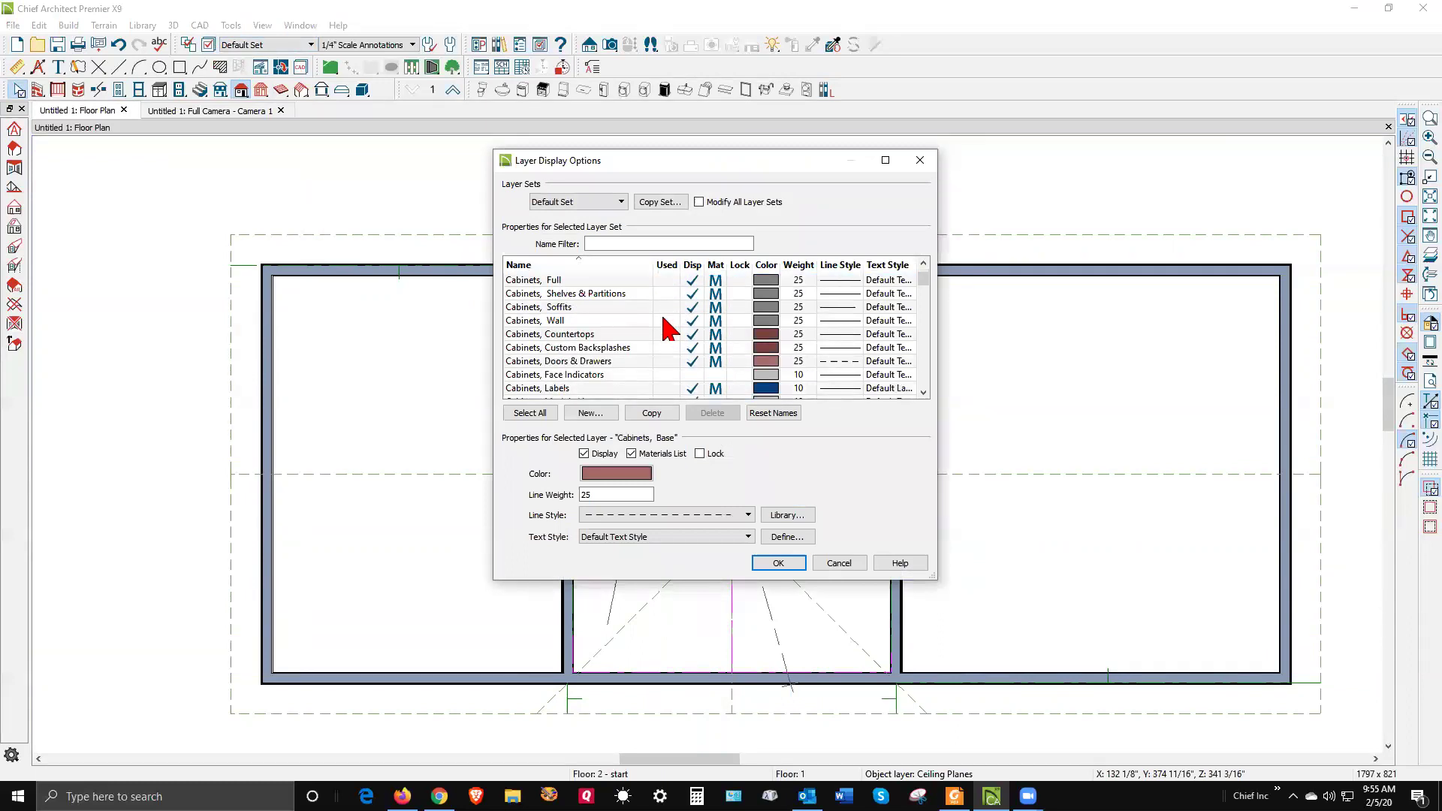
pyautogui.scroll(-2, 663, 319)
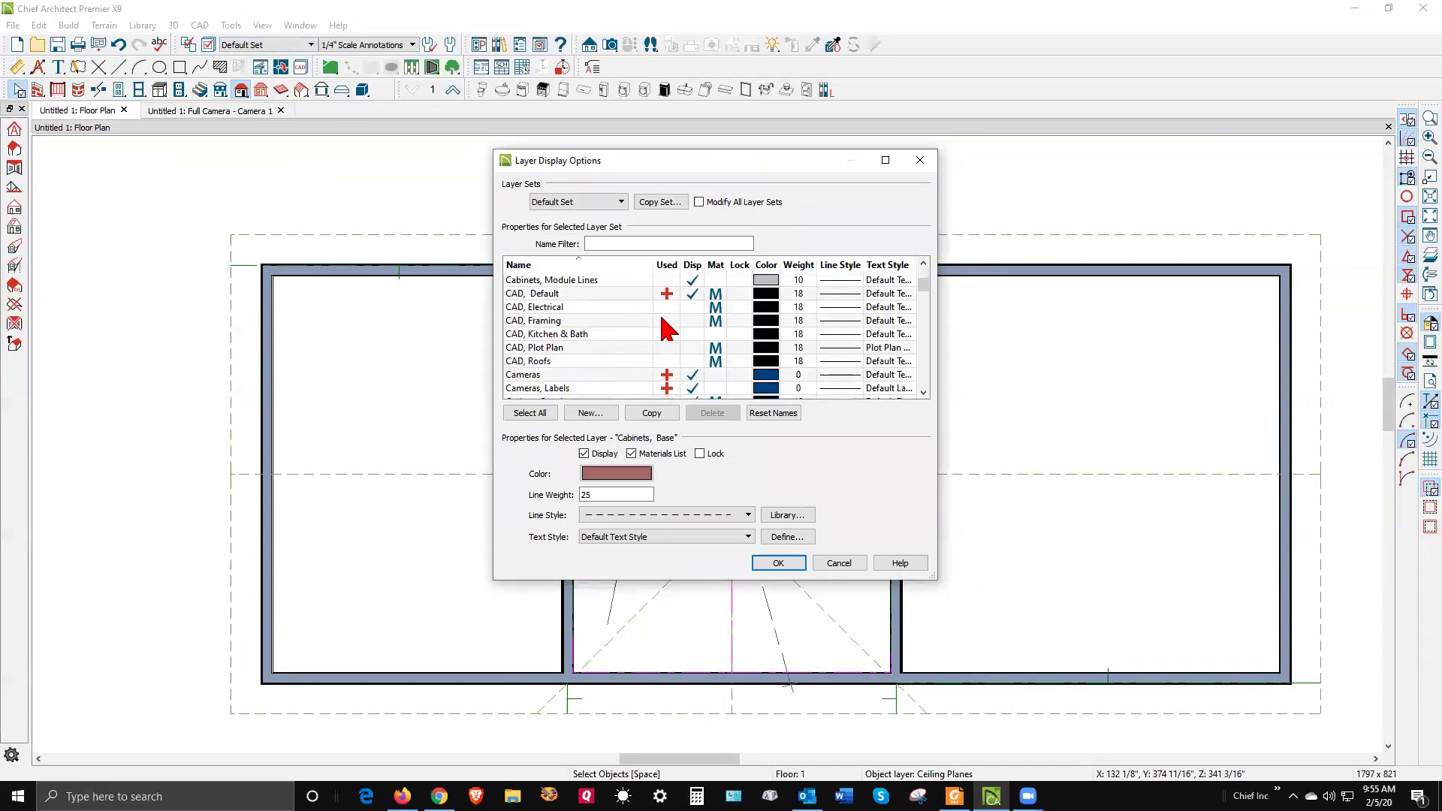
pyautogui.scroll(-2, 665, 323)
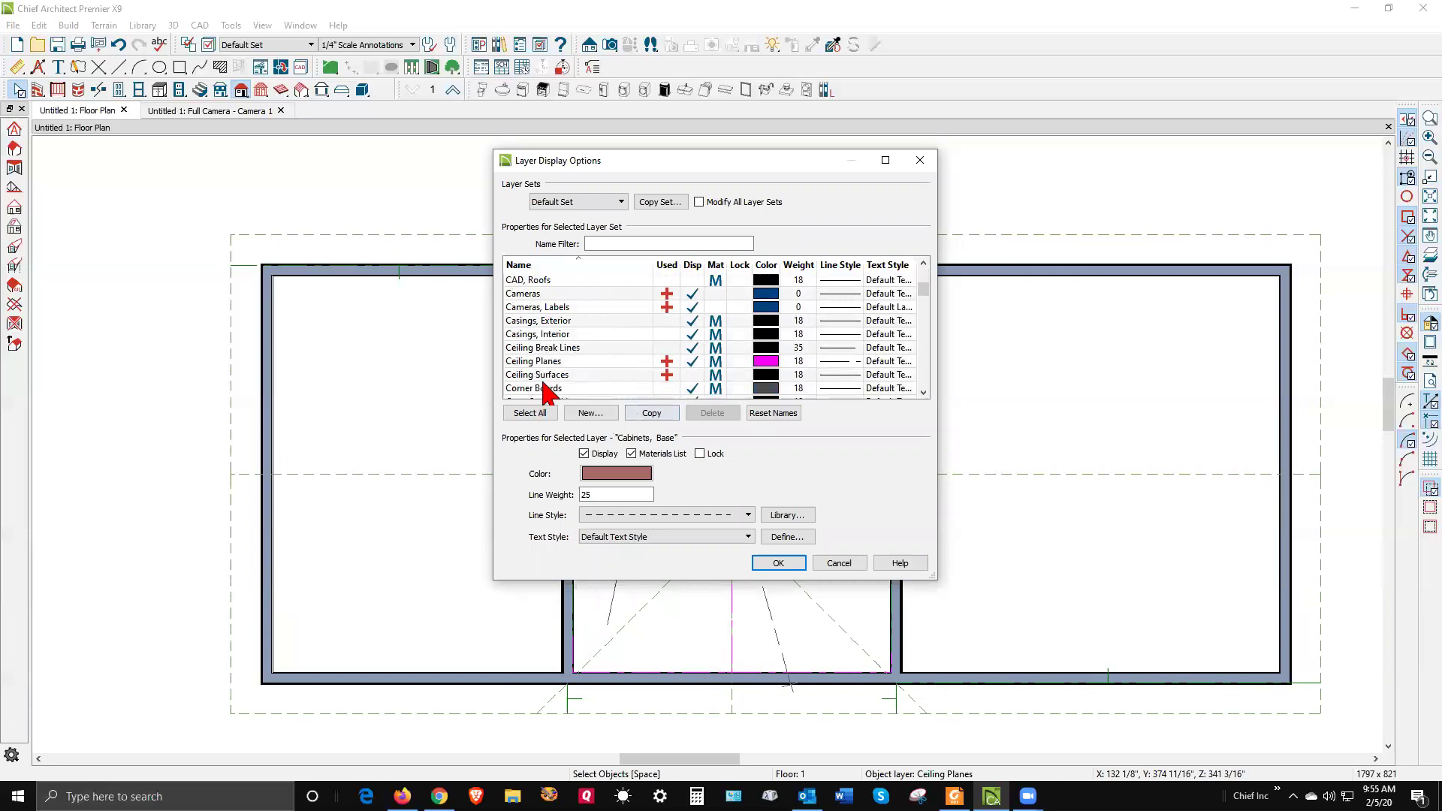
pyautogui.click(693, 363)
pyautogui.click(787, 565)
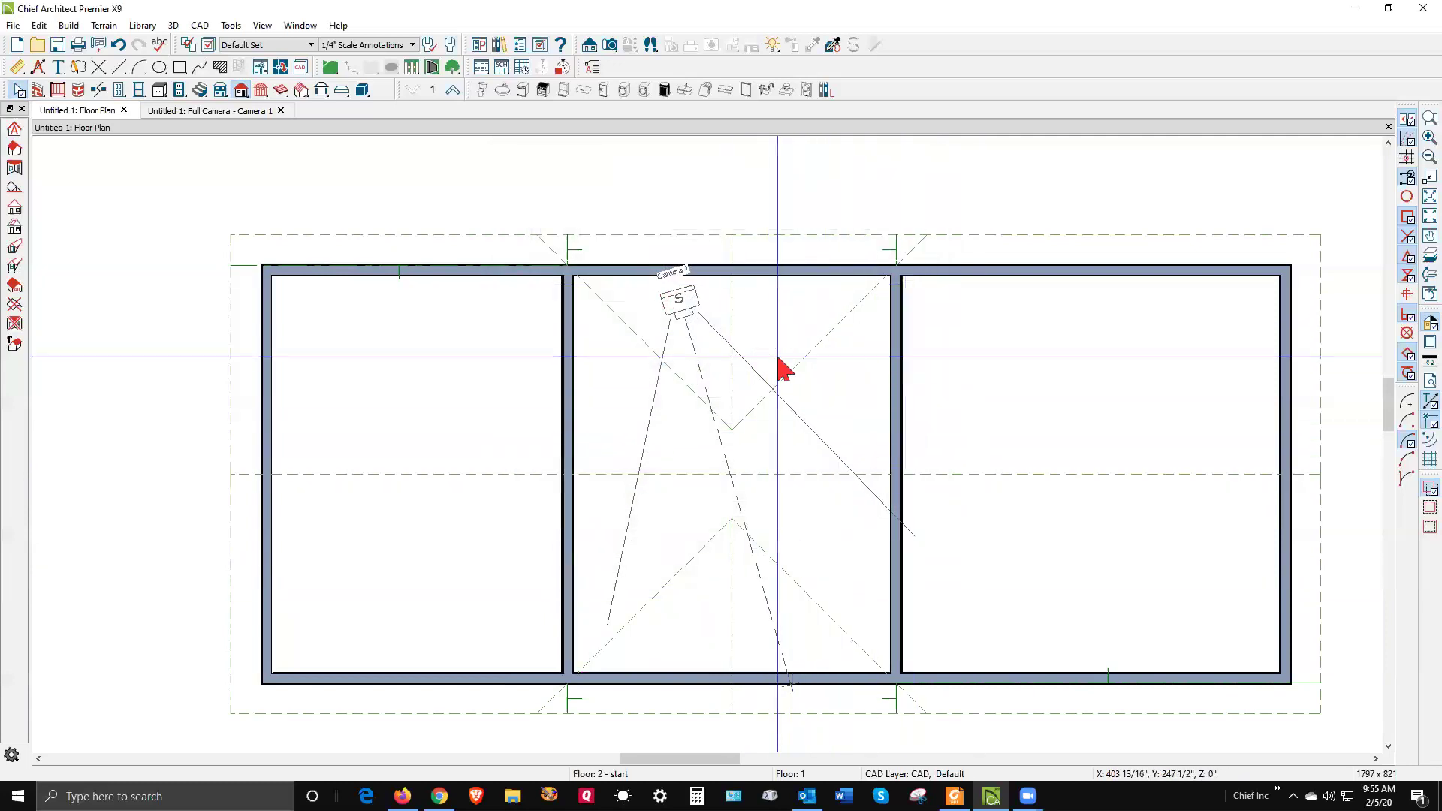
# Examine the middle room's new sloped ceiling in the existing camera view, and close that view.
pyautogui.hotkey('ctrl', 'Tab')
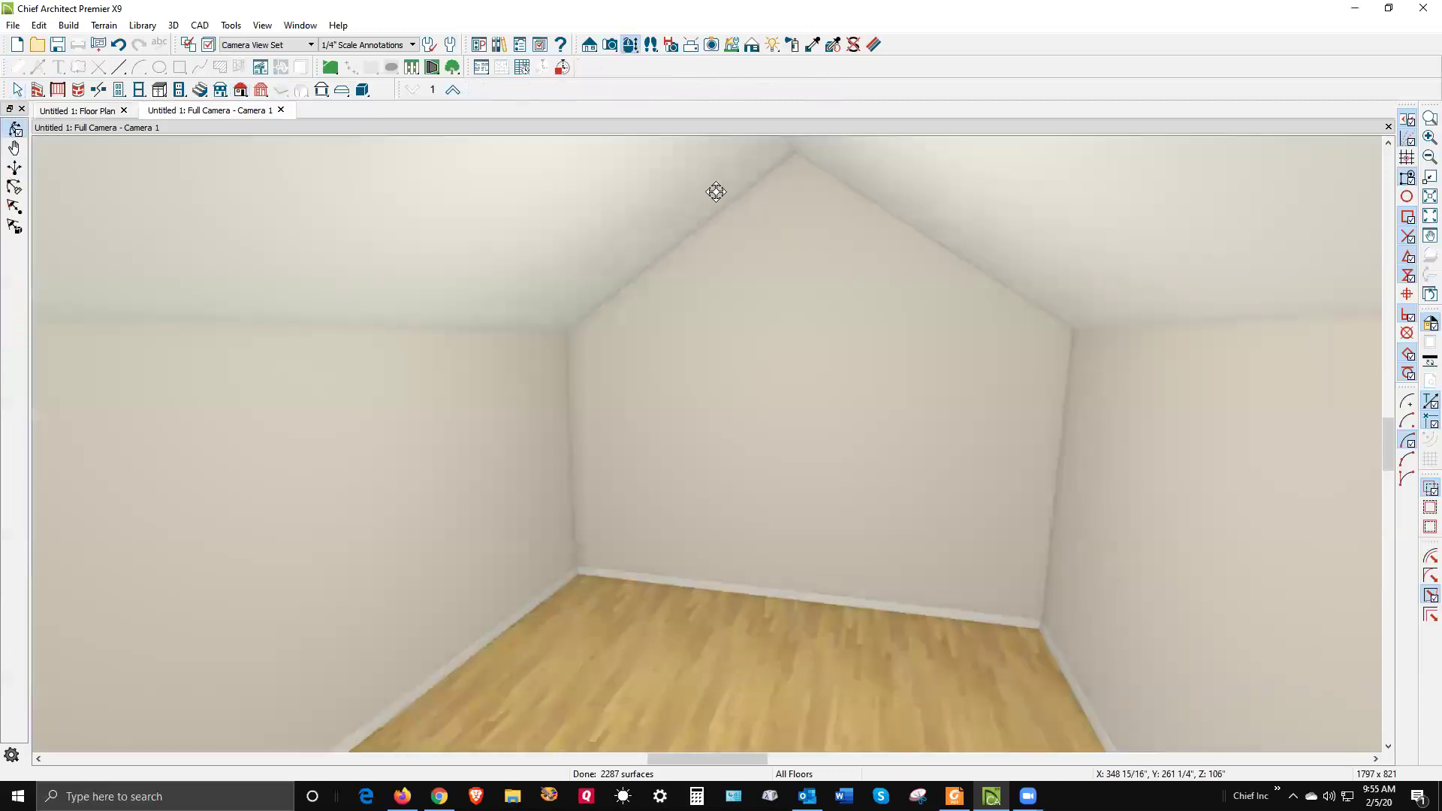
pyautogui.moveTo(683, 232)
pyautogui.mouseDown()
pyautogui.moveTo(683, 187)
pyautogui.moveTo(663, 183)
pyautogui.moveTo(686, 187)
pyautogui.moveTo(686, 229)
pyautogui.mouseUp()
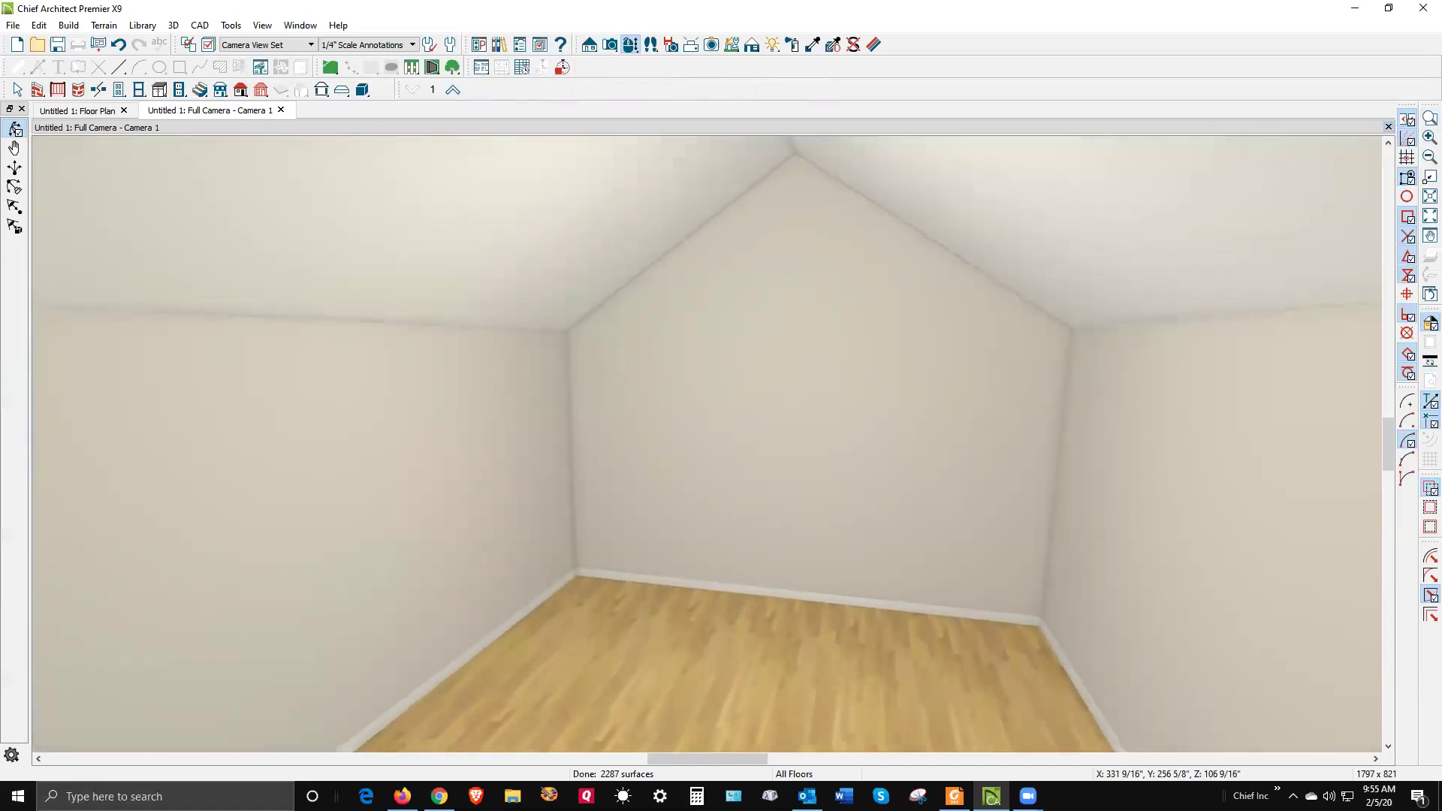
pyautogui.hotkey('ctrl', 'w')
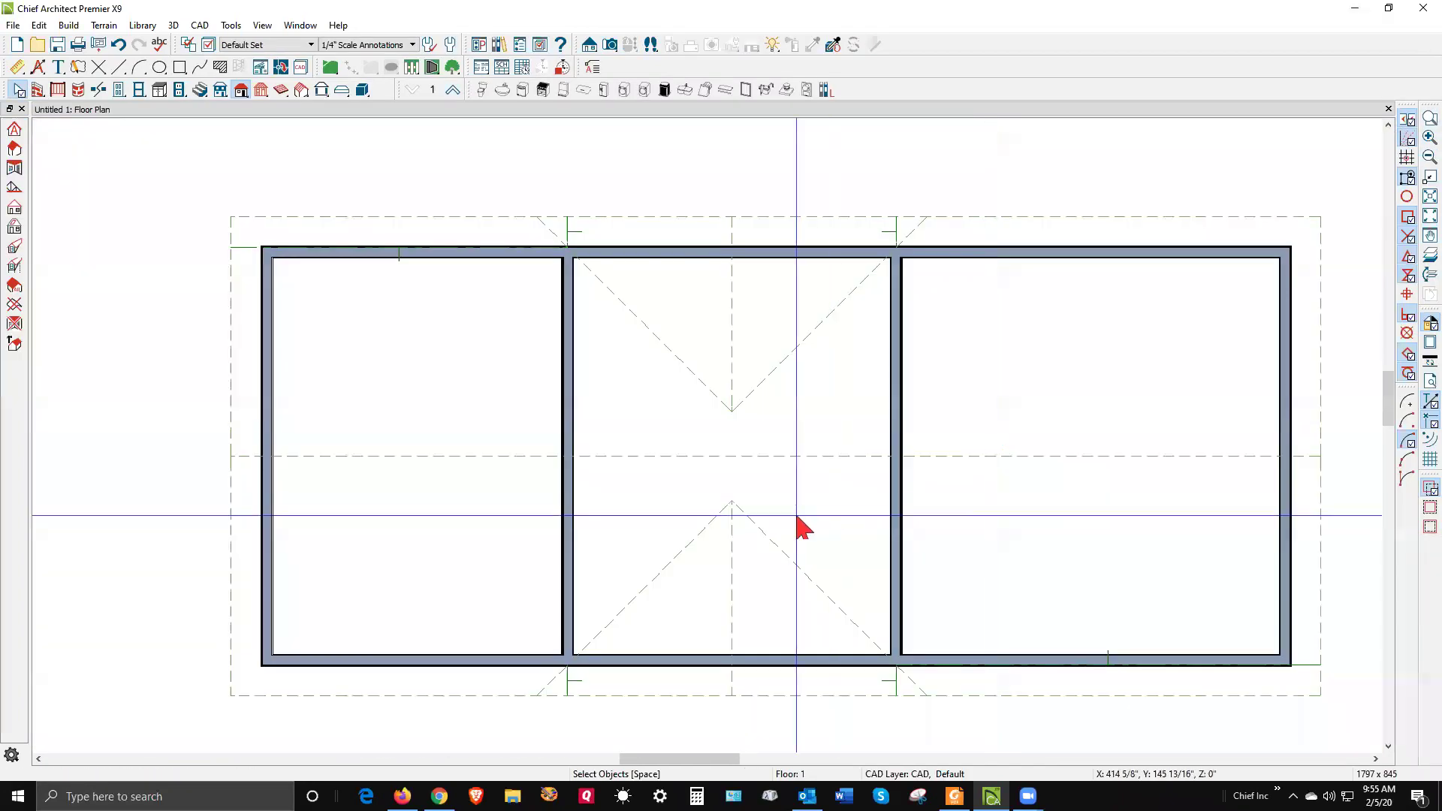
# Create a Full Camera view from the middle room's lower-right corner toward its upper-left corner and review the left ceiling plane's specification without changes.
pyautogui.click(610, 44)
pyautogui.moveTo(893, 655); pyautogui.dragTo(567, 235)
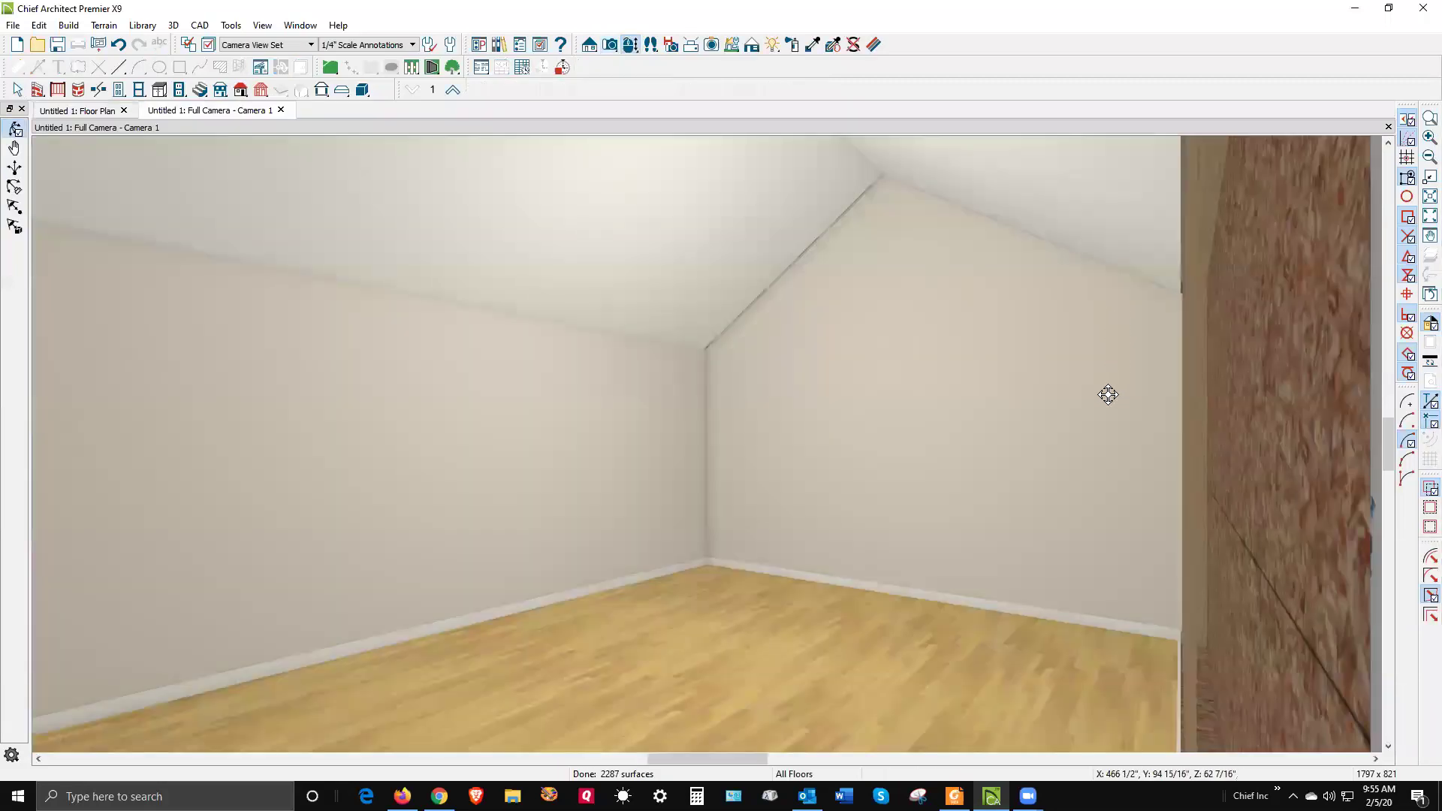
pyautogui.press('space')
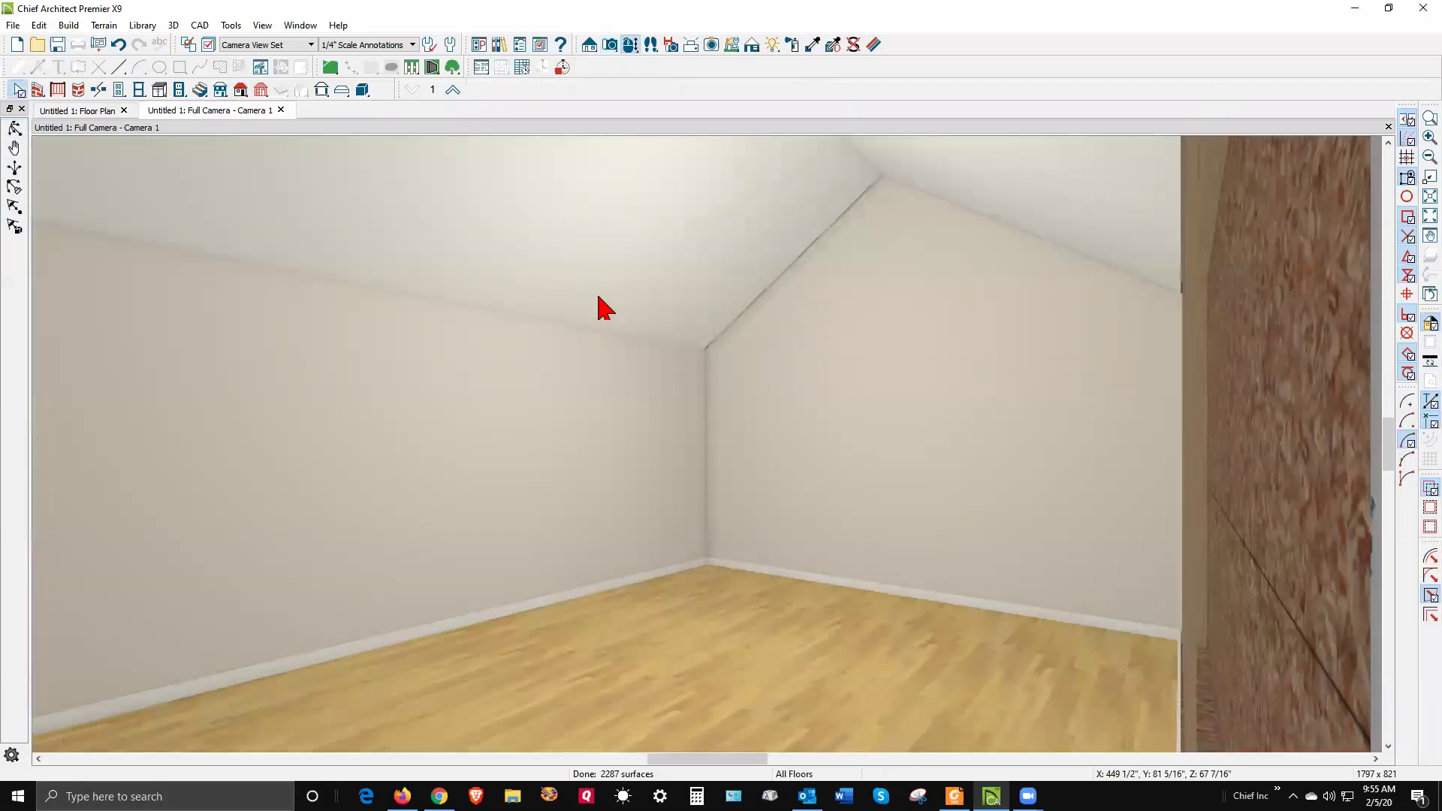
pyautogui.click(623, 282)
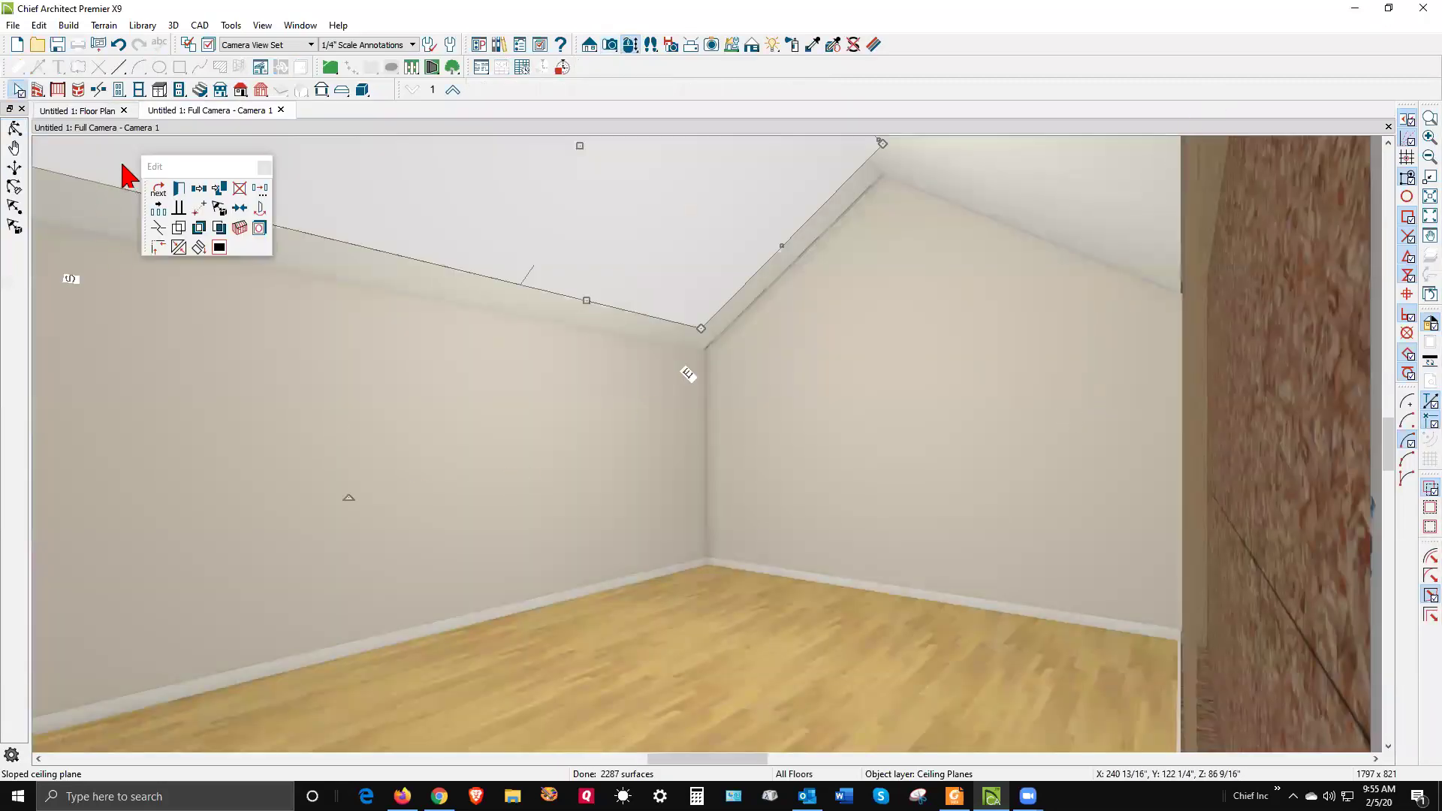
pyautogui.click(195, 197)
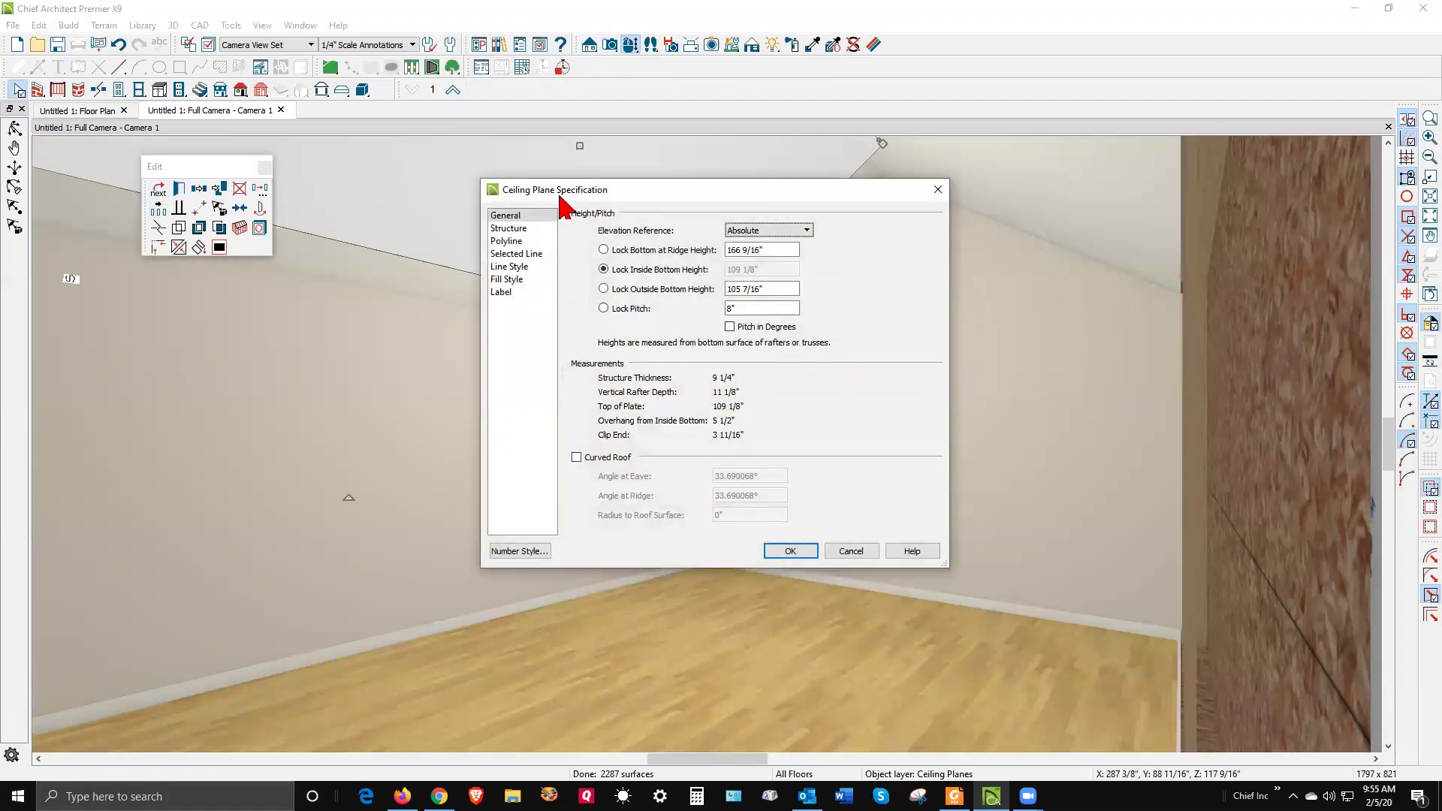
pyautogui.click(851, 552)
pyautogui.press('Escape')
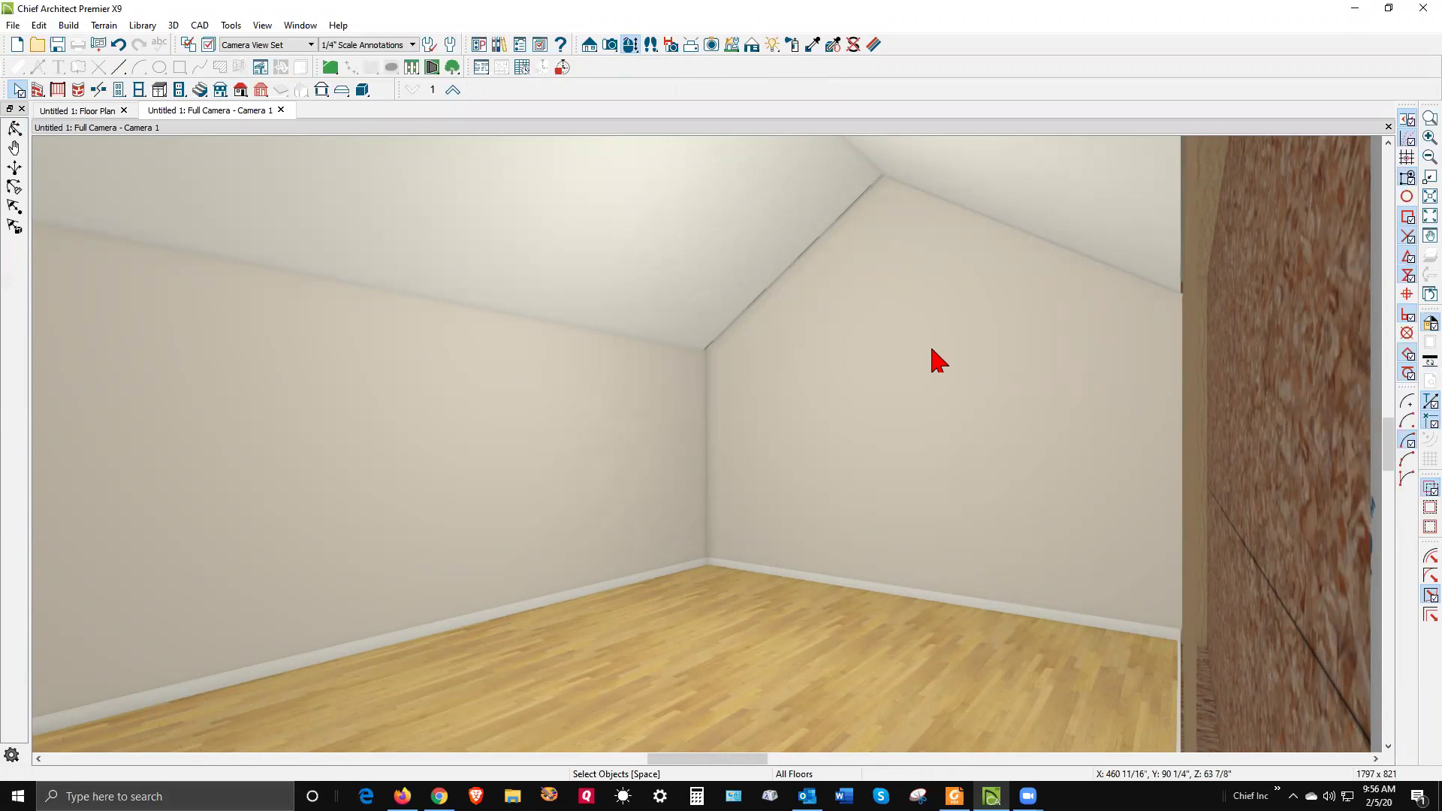
# Check the floor plan against the camera view of the sloped ceiling, and close the camera view.
pyautogui.hotkey('ctrl', 'Tab')
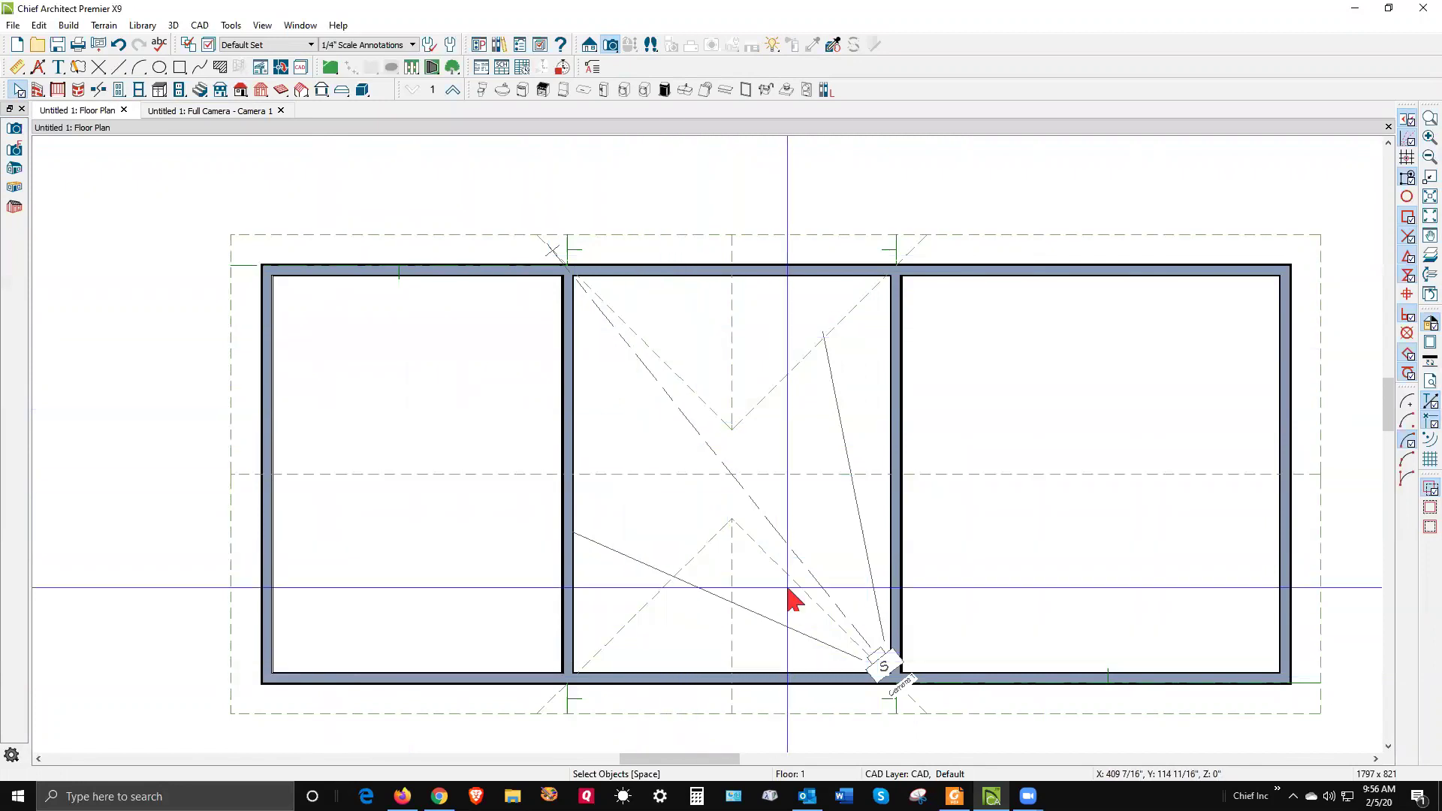
pyautogui.hotkey('ctrl', 'Tab')
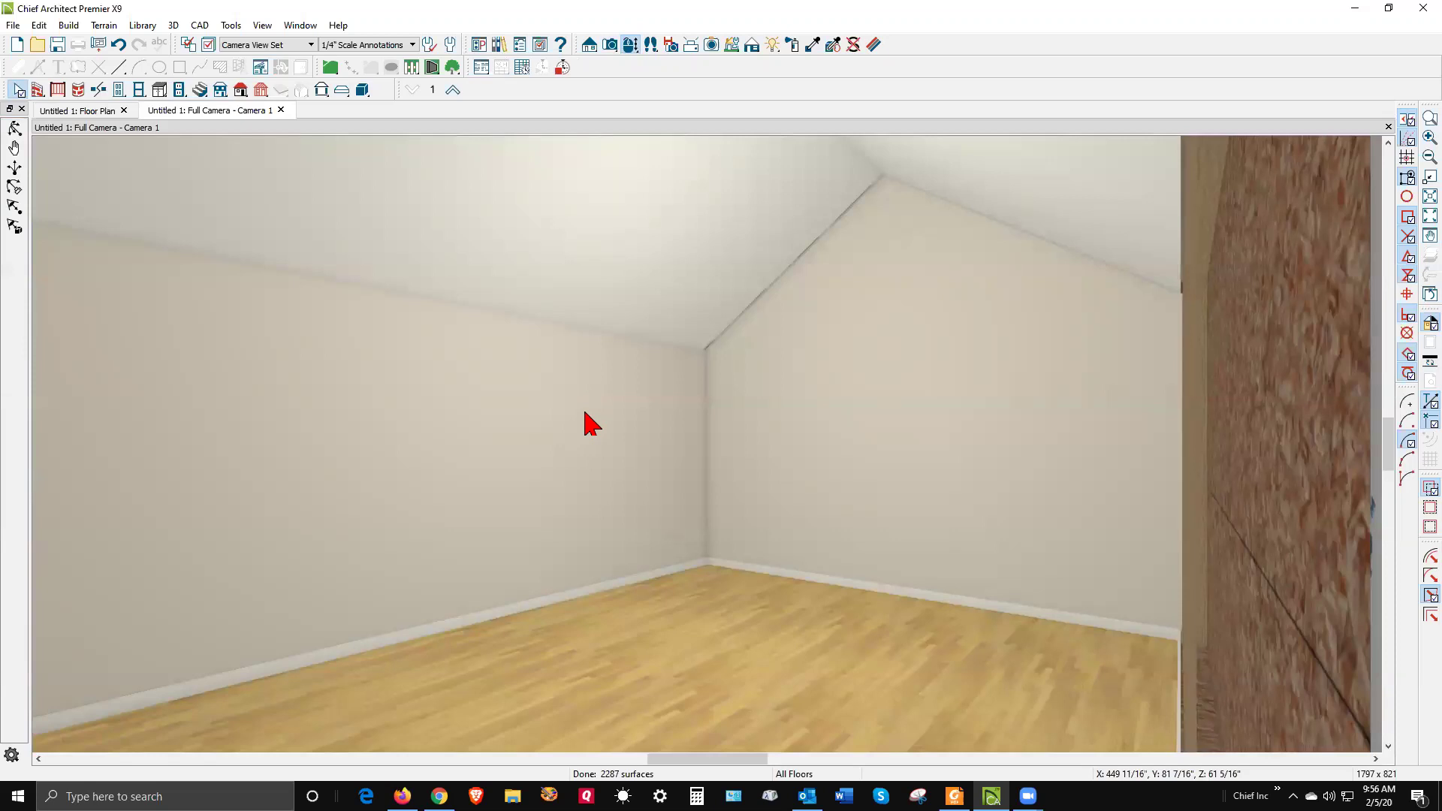
pyautogui.click(1388, 127)
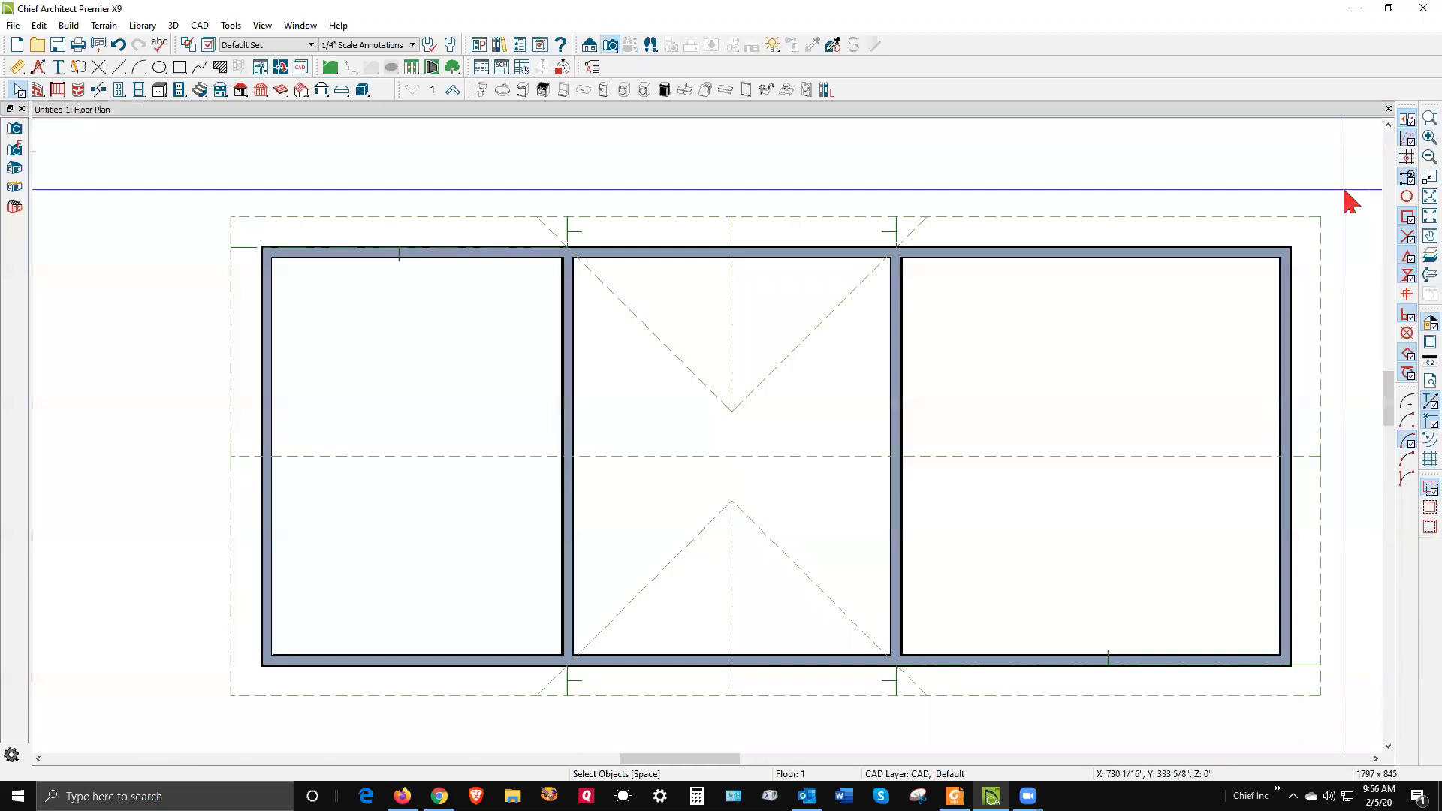